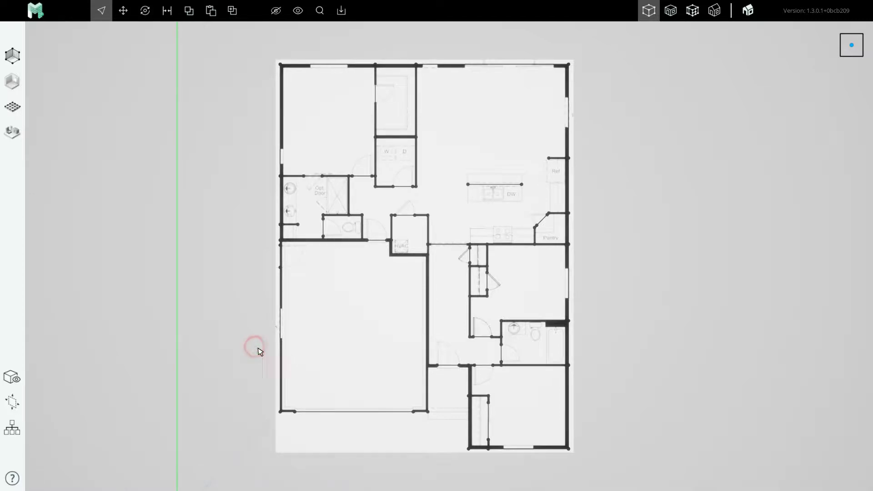
Hide the background floor plan image so only the traced layout lines show.
middle_click_drag(428, 365, 405, 327)
left_click(401, 353)
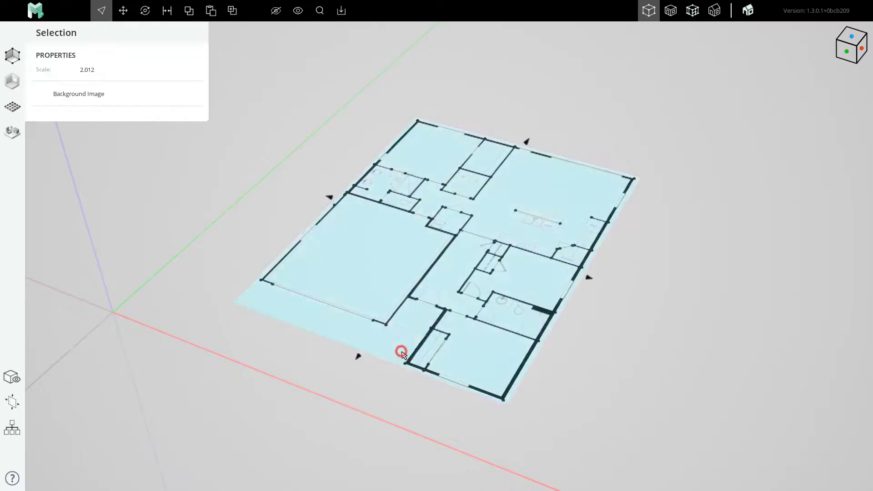
scroll(345, 227, "up", 3)
left_click(276, 9)
Examine the traced floor plan's room outlines in 3D at close range and as a whole.
middle_click_drag(453, 179, 406, 274)
scroll(406, 274, "down", 2)
scroll(408, 273, "up", 1)
scroll(522, 300, "up", 2)
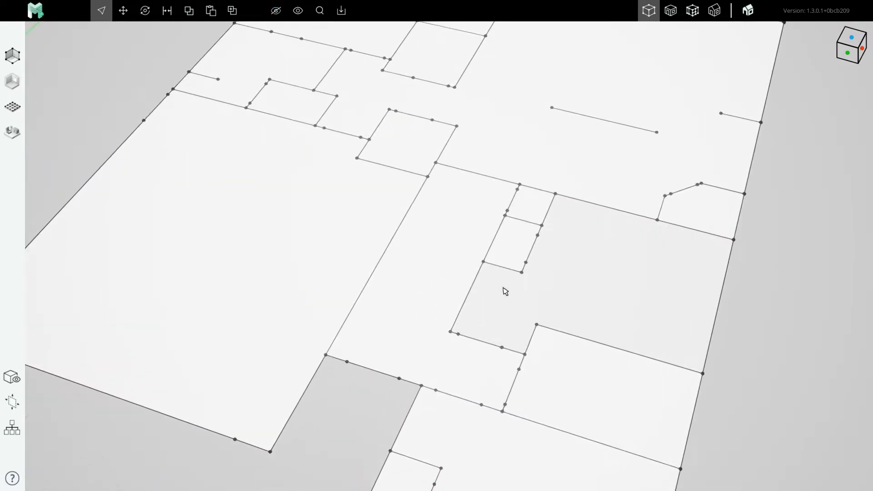
scroll(504, 273, "down", 4)
scroll(455, 277, "up", 2)
middle_click_drag(448, 280, 442, 272)
middle_click_drag(416, 201, 413, 238)
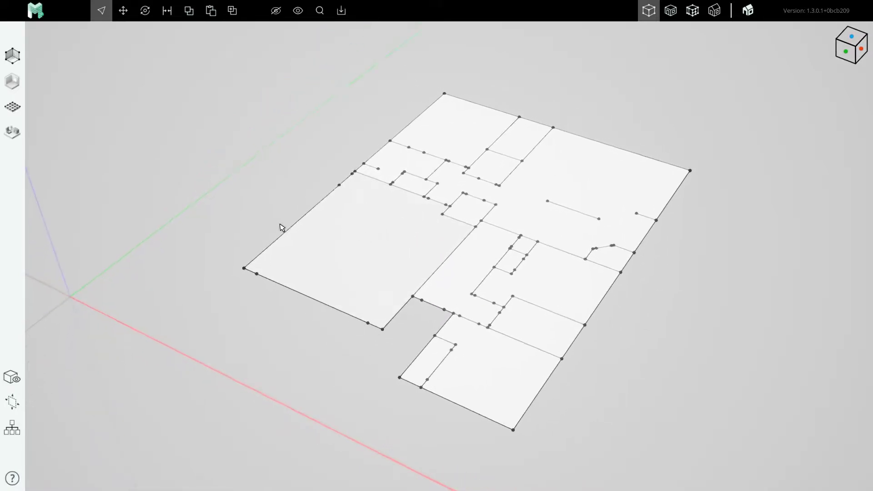
scroll(386, 265, "up", 2)
scroll(309, 232, "down", 1)
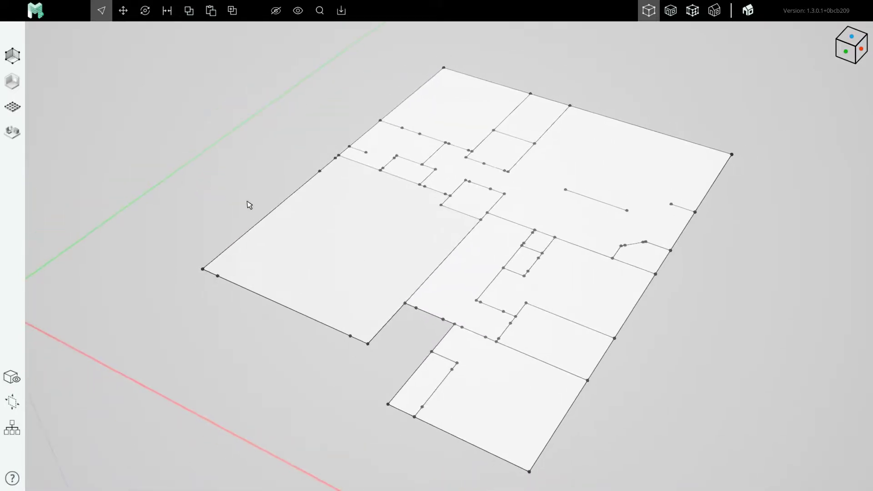
Draw a vertical wall surface along the garage's outer side, from its front corner to the bathroom corner.
left_click(14, 62)
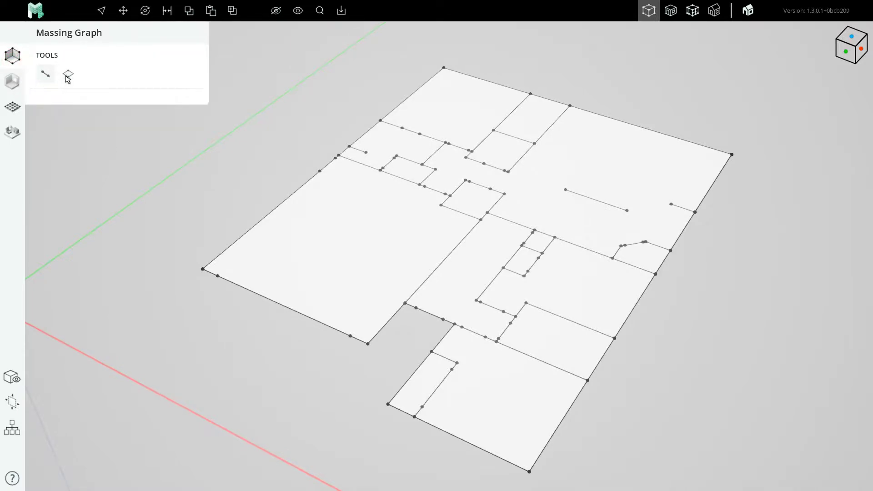
left_click(68, 74)
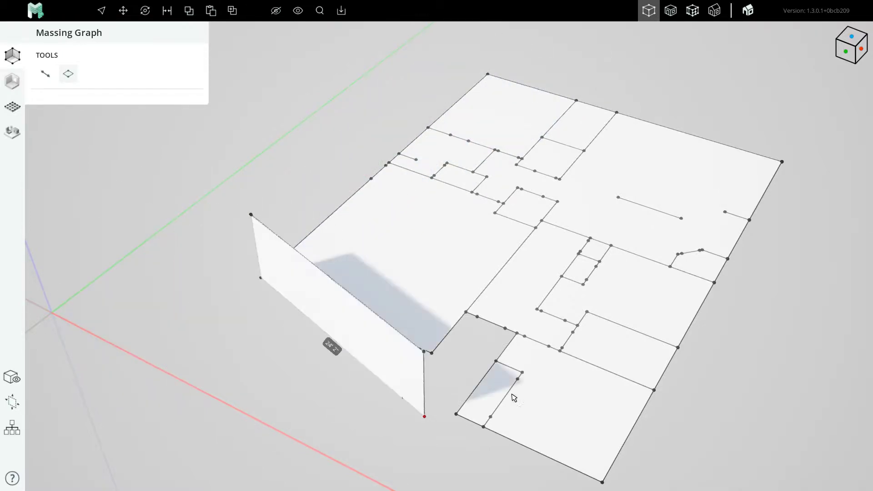
scroll(450, 128, "up", 5)
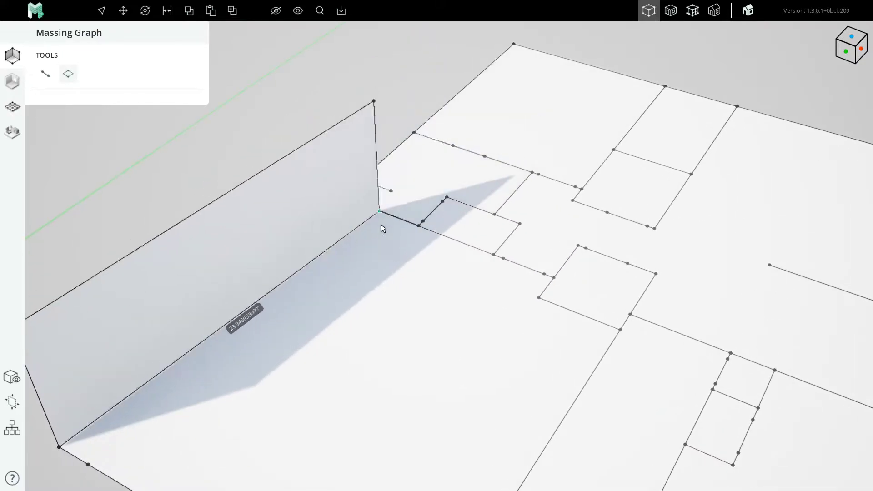
scroll(423, 256, "down", 3)
middle_click_drag(425, 264, 341, 265)
scroll(431, 258, "up", 5)
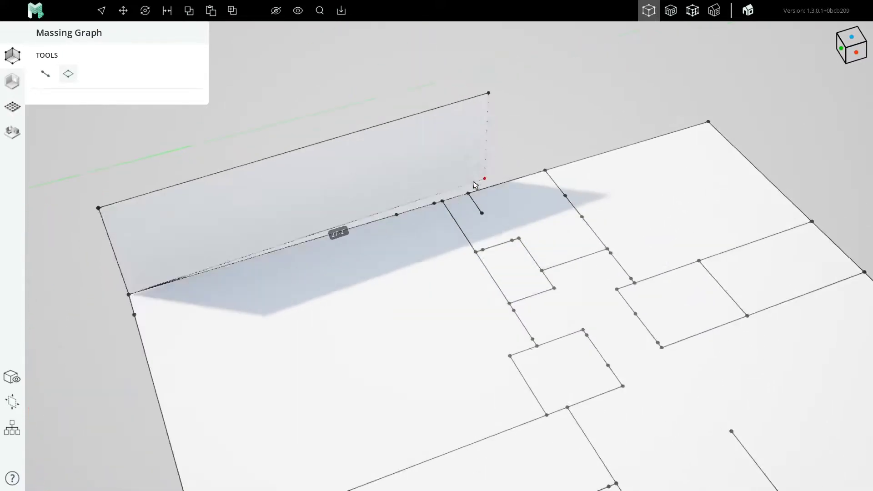
scroll(432, 213, "down", 5)
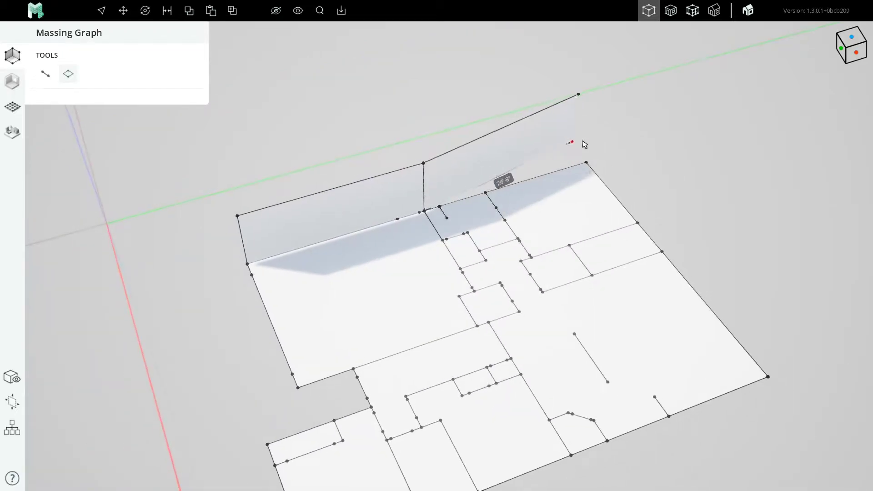
Continue the exterior wall surfaces along the bathroom and rear bedroom to the house's rear corner.
scroll(503, 171, "up", 4)
scroll(474, 188, "up", 2)
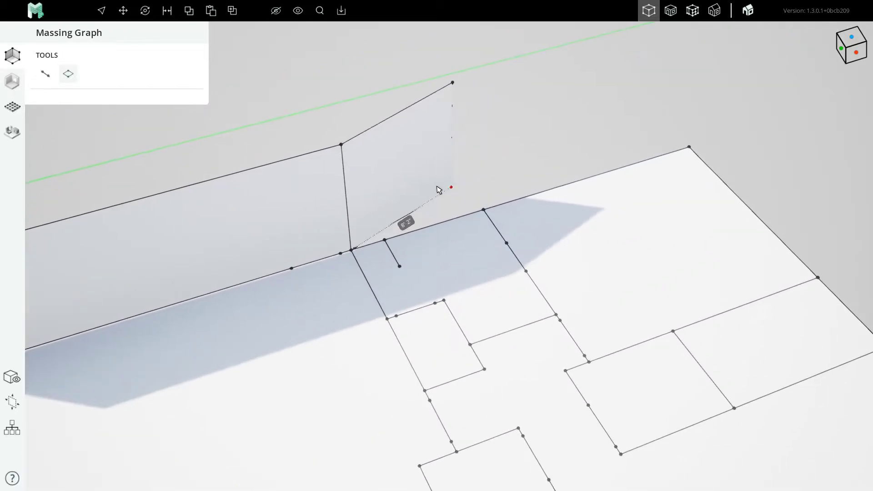
scroll(422, 188, "down", 5)
middle_click_drag(405, 212, 453, 222)
scroll(453, 222, "up", 3)
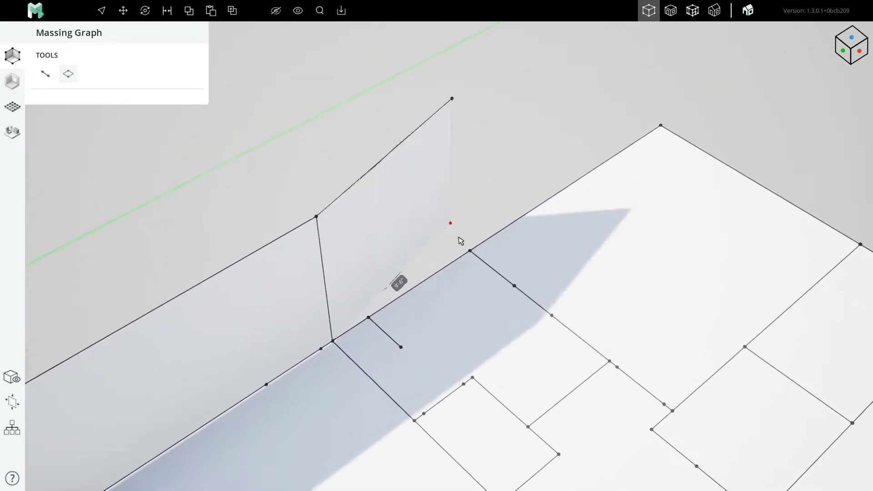
left_click(470, 251)
scroll(471, 255, "down", 2)
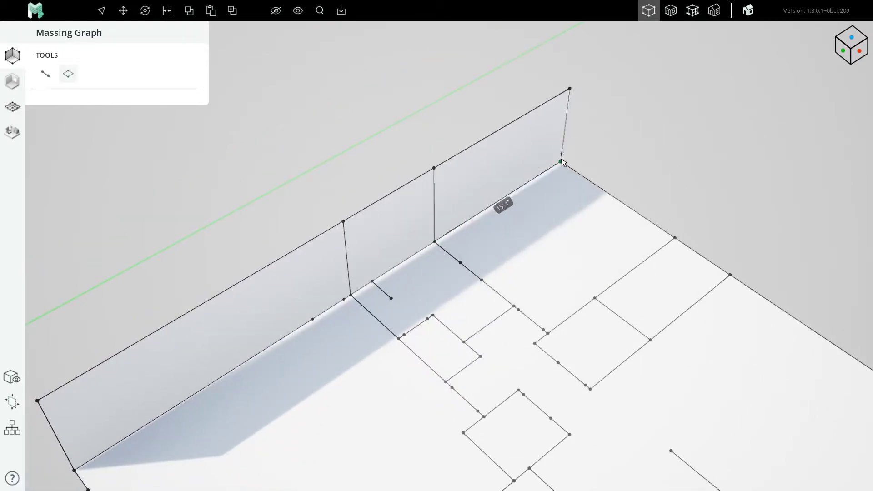
Add exterior wall surfaces along the house's rear edge, passing the closet's two corners, up to the opposite rear corner.
scroll(586, 223, "up", 5)
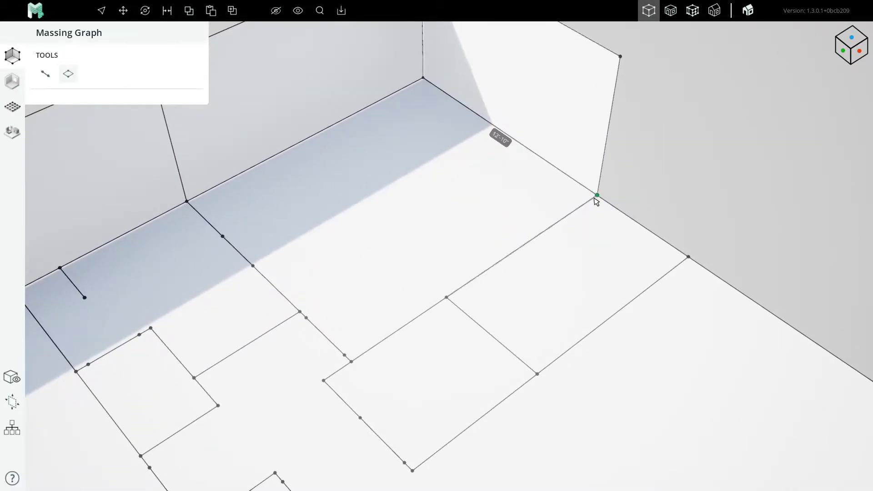
left_click(700, 266)
scroll(692, 258, "down", 4)
scroll(612, 234, "up", 2)
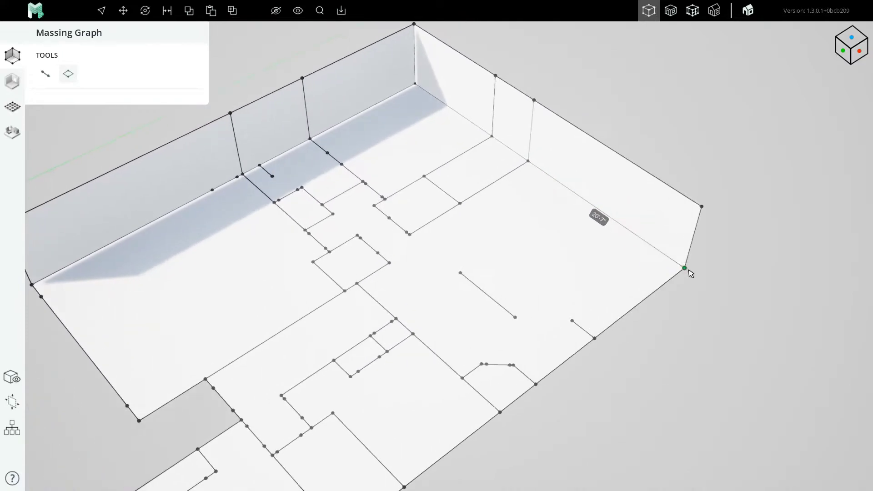
Run exterior wall surfaces along the side opposite the garage, point by point, to the front bedroom's outer corner.
left_click(594, 340)
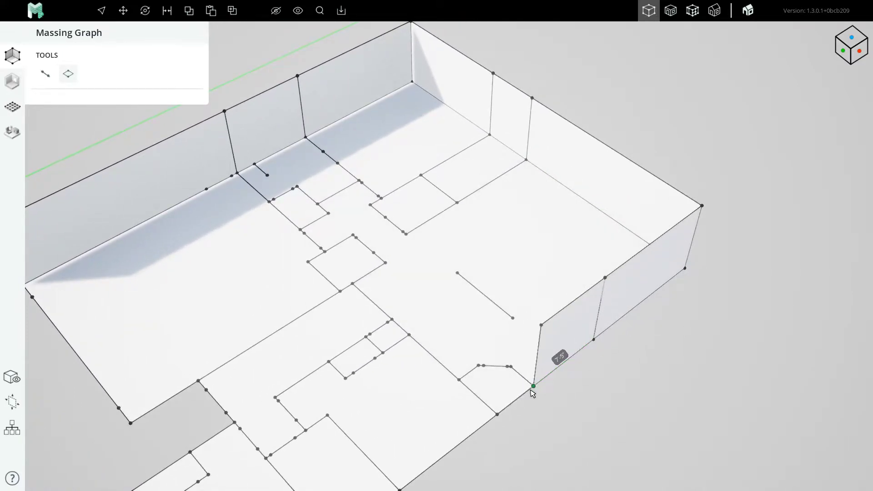
left_click(533, 386)
left_click(505, 409)
middle_click_drag(422, 427, 522, 193)
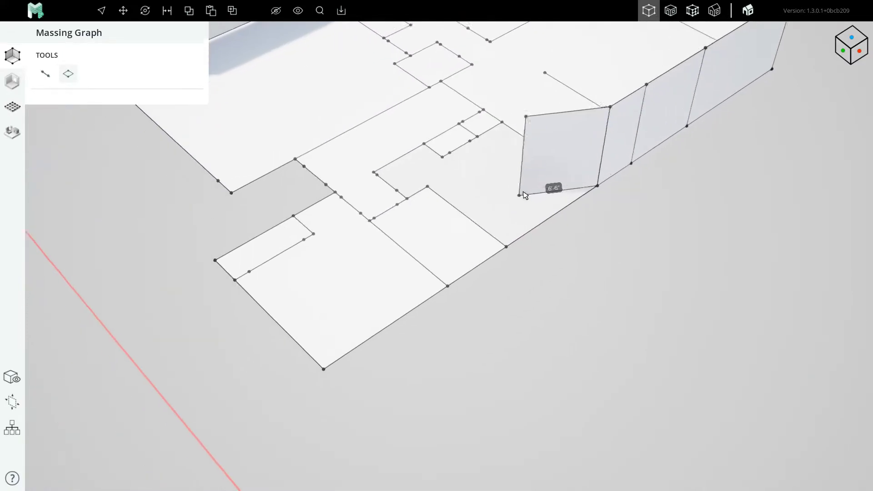
left_click(507, 243)
left_click(449, 283)
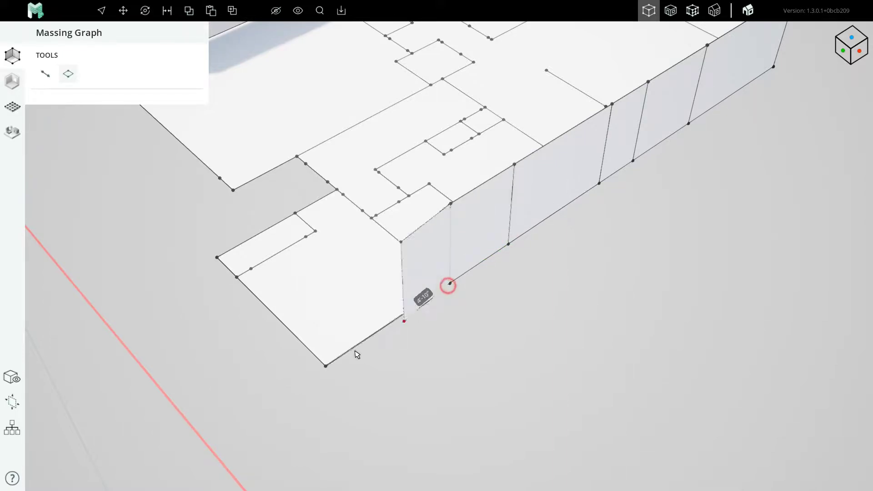
left_click(326, 366)
Wrap wall surfaces around the front bedroom's front edge and its side facing the entry.
left_click(236, 275)
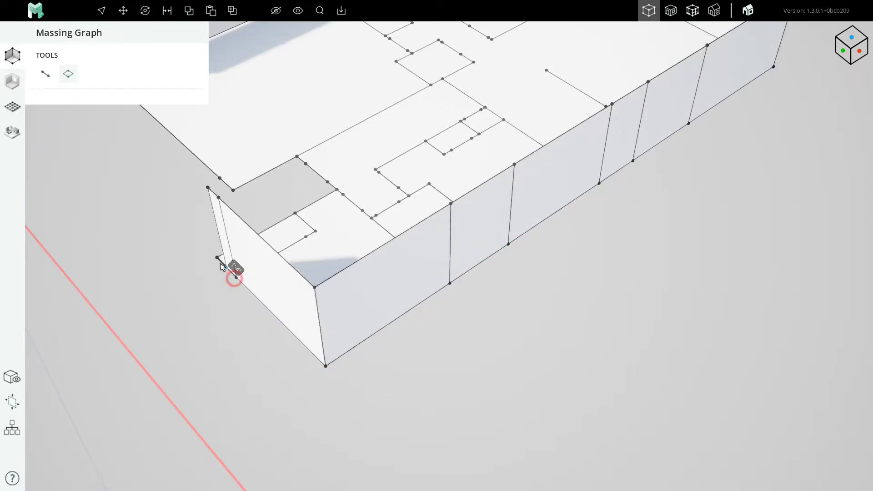
left_click(217, 258)
middle_click_drag(282, 236, 328, 344)
left_click(338, 318)
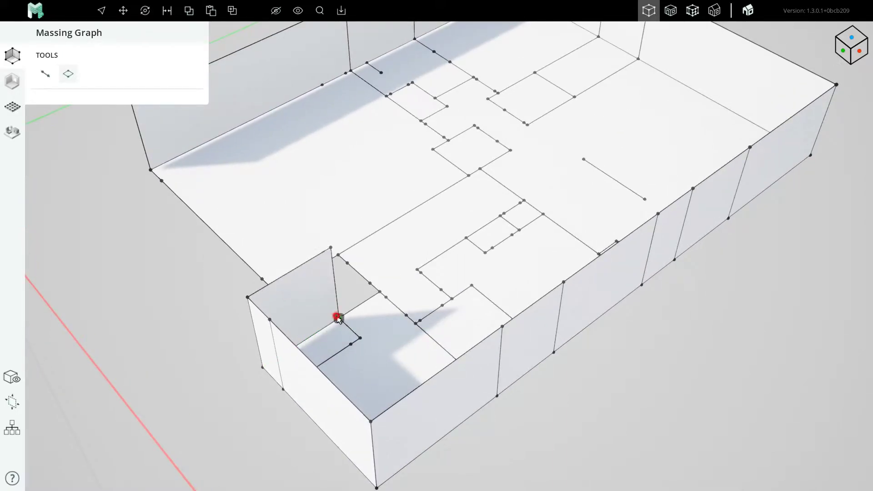
left_click(381, 287)
Close the exterior shell with wall surfaces across the entry, along the garage's inner side and across its front.
right_click_drag(286, 229, 318, 234)
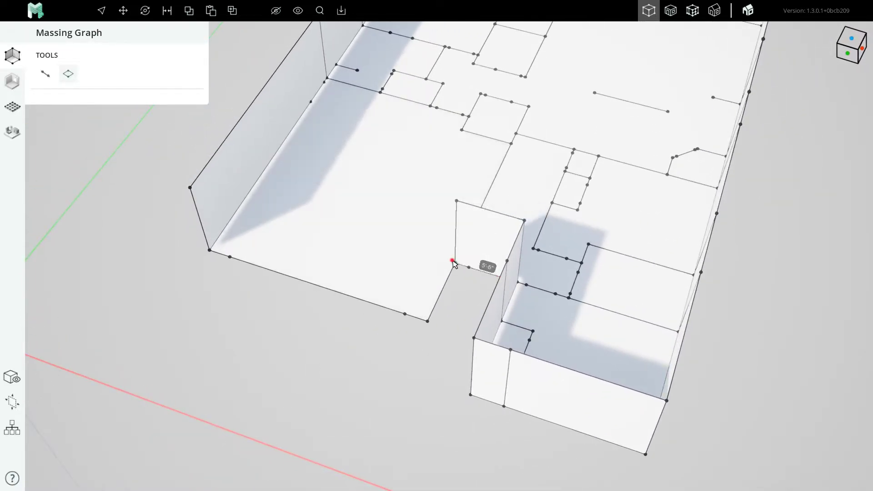
left_click(456, 263)
left_click(427, 322)
left_click(210, 250)
middle_click_drag(325, 193, 305, 373)
right_click_drag(408, 323, 415, 294)
key("Escape")
Enclose the closet on the rear exterior wall with three interior wall surfaces.
scroll(297, 327, "down", 3)
scroll(486, 175, "up", 9)
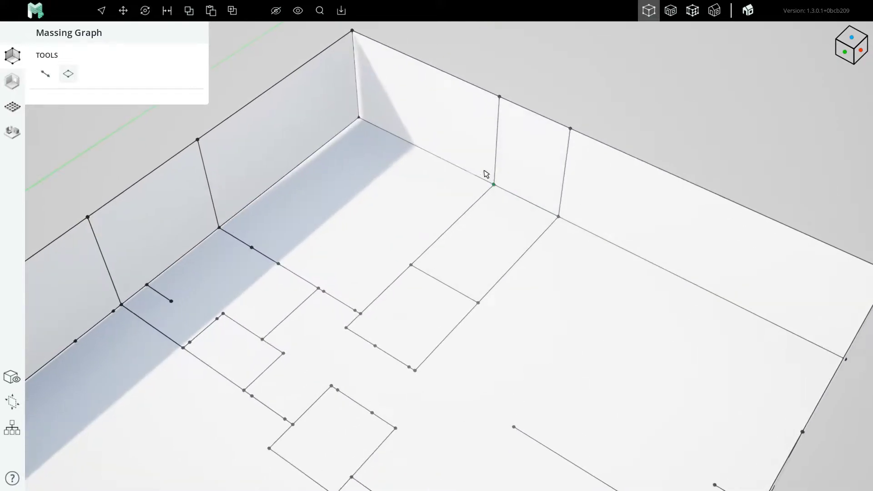
right_click_drag(438, 208, 424, 200)
middle_click_drag(424, 199, 464, 234)
scroll(545, 211, "down", 3)
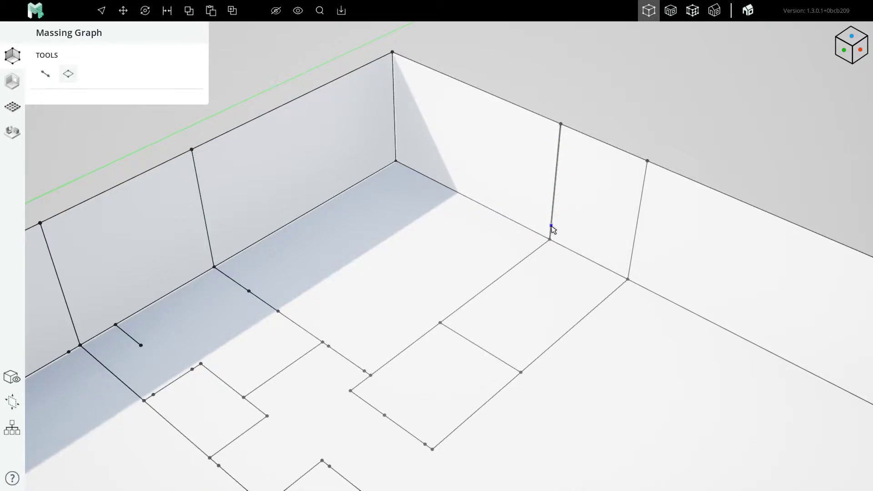
mouse_move(552, 226)
left_mouse_down()
mouse_move(395, 306)
mouse_move(571, 219)
mouse_move(380, 331)
mouse_move(564, 234)
mouse_move(488, 274)
mouse_move(553, 220)
left_mouse_up()
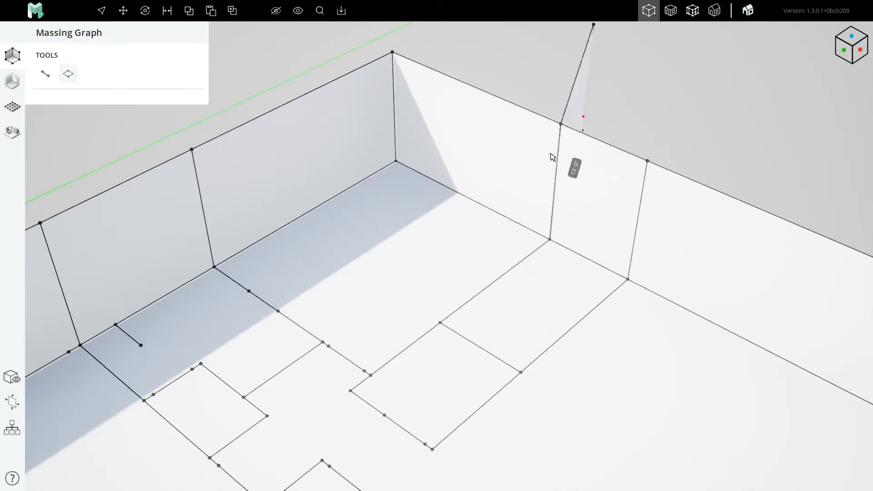
left_click_drag(454, 171, 627, 281)
left_click(626, 280)
key("Escape")
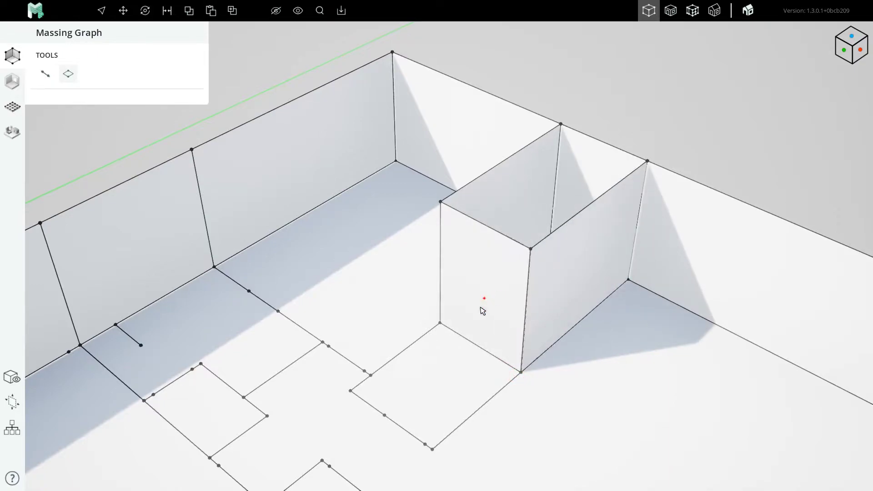
Draw interior wall surfaces around the laundry room adjoining the closet and end the wall chain.
middle_click_drag(441, 333, 484, 258)
left_click_drag(567, 276, 487, 364)
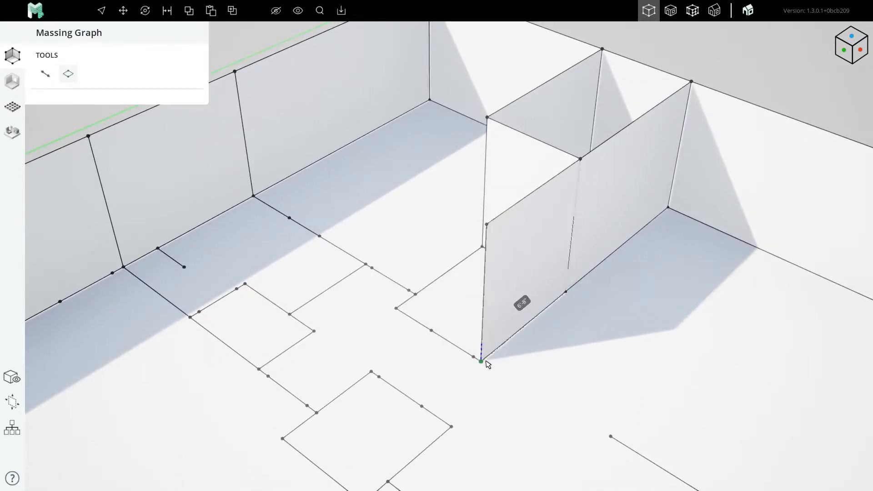
left_click_drag(435, 338, 401, 315)
right_click_drag(396, 310, 505, 289)
left_click(378, 213)
key("Escape")
Draw the interior wall surfaces between the rear bedroom and bathroom, from the exterior wall to the laundry room.
scroll(457, 224, "down", 1)
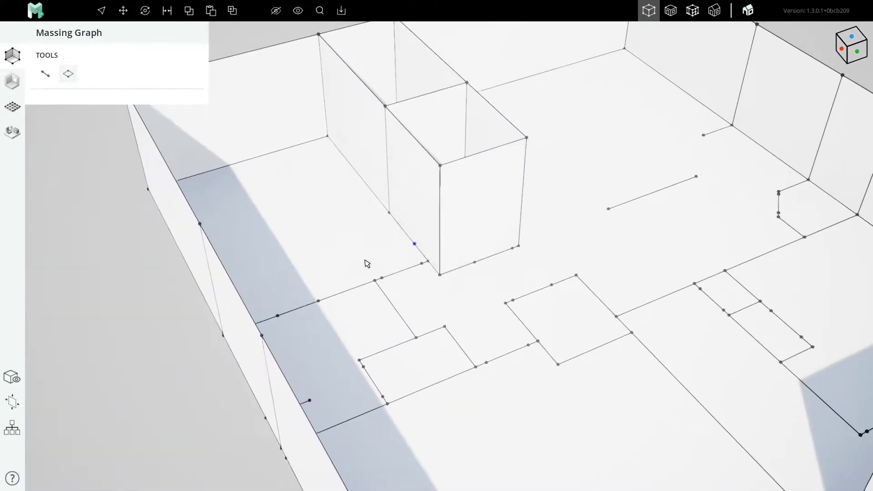
scroll(297, 266, "up", 1)
right_click_drag(345, 267, 441, 251)
left_click(267, 231)
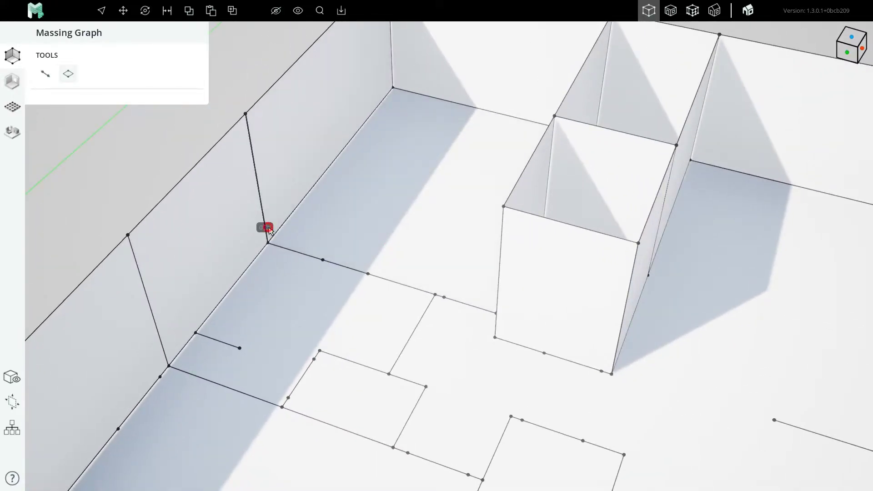
right_click_drag(374, 254, 457, 249)
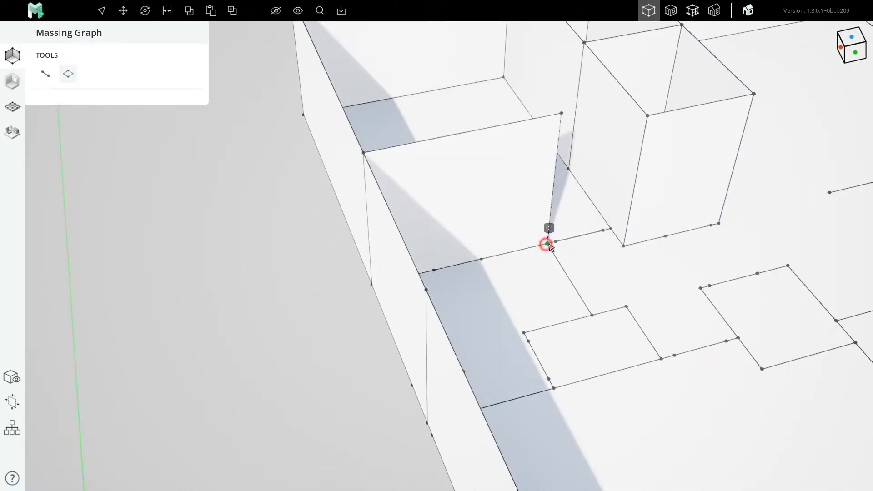
scroll(497, 191, "down", 2)
scroll(497, 191, "up", 3)
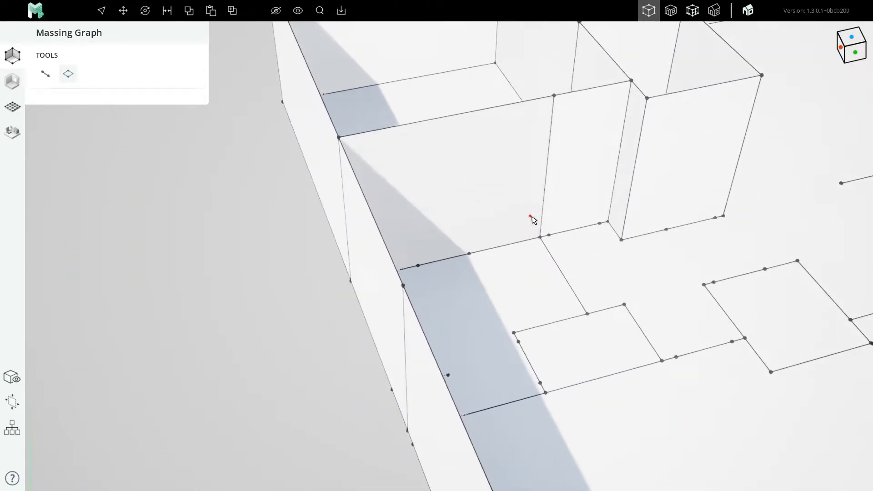
Draw wall surfaces along the shower's side and around the toilet room's outer sides to its inner corner.
left_click(597, 325)
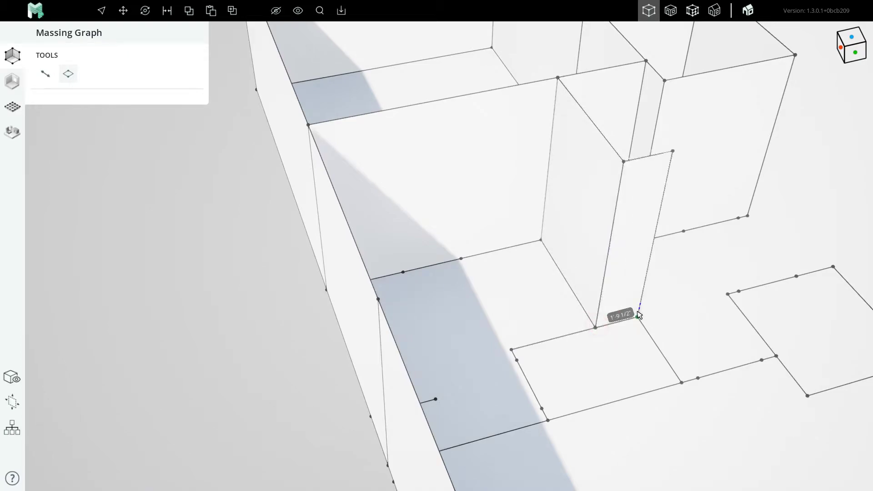
left_click(637, 315)
left_click(683, 380)
left_click(544, 419)
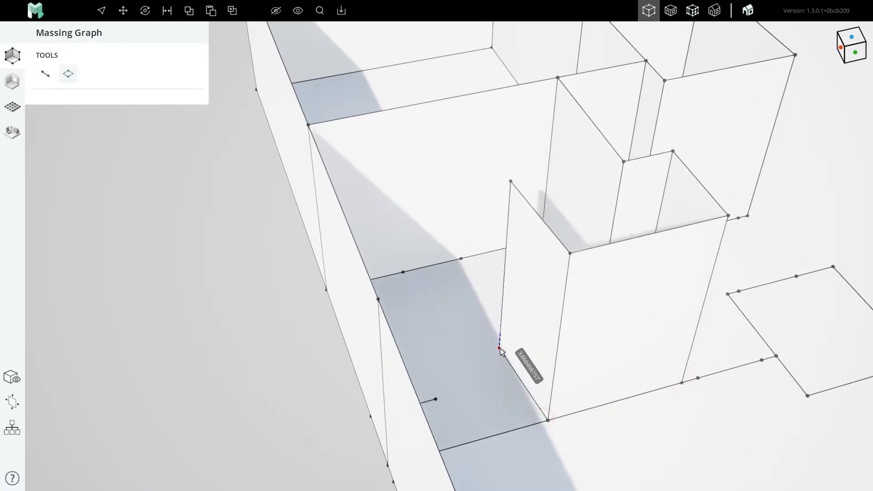
left_click(510, 350)
right_click_drag(510, 350, 491, 382)
left_click(554, 296)
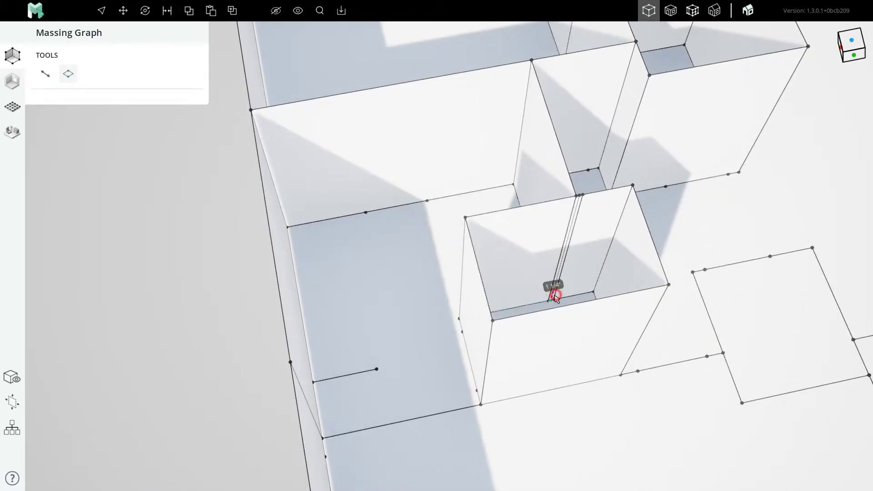
left_click(531, 224)
Close the toilet room with a wall surface along its shower side, joining its inner corner to the shower wall.
left_click(467, 291)
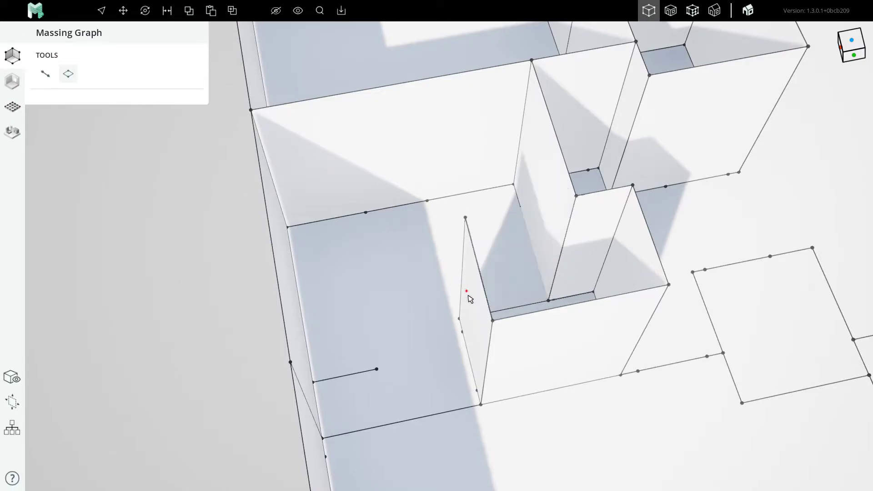
right_click_drag(501, 292, 518, 290)
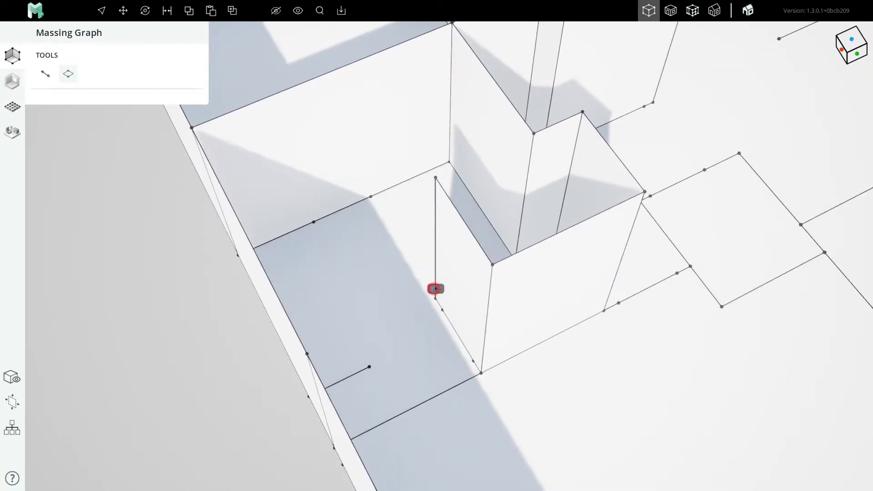
middle_click_drag(435, 289, 536, 253)
right_click_drag(536, 233, 442, 234)
middle_click_drag(354, 257, 452, 248)
right_click_drag(446, 270, 420, 268)
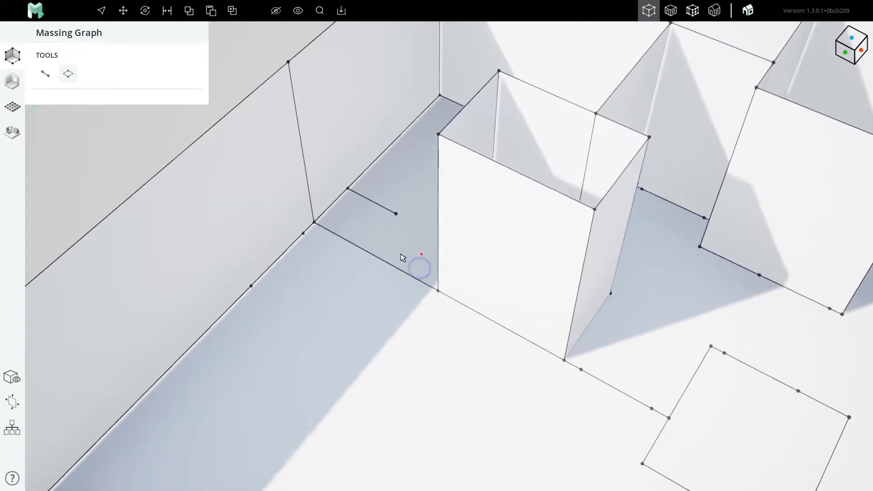
Draw a wall surface from the exterior wall to the toilet room's nearest corner and end the wall chain.
left_click(312, 207)
left_click(440, 286)
scroll(333, 239, "down", 5)
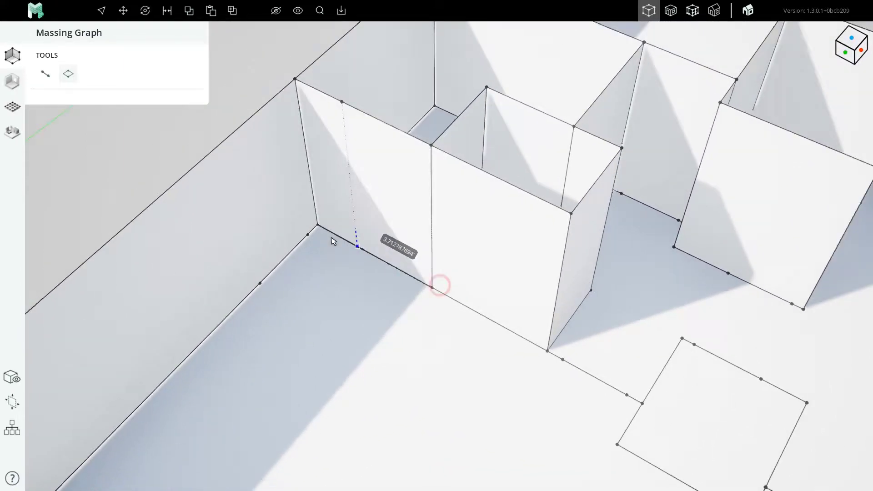
key("Escape")
scroll(501, 348, "up", 3)
Extend wall surfaces from the toilet room's outer corner along the first sides of the adjoining square closet.
left_click_drag(411, 244, 488, 303)
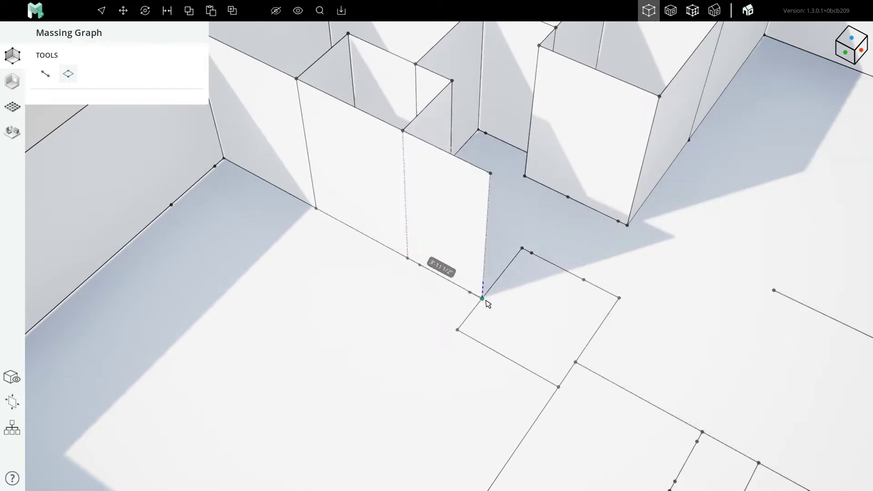
left_click(458, 332)
left_click(556, 386)
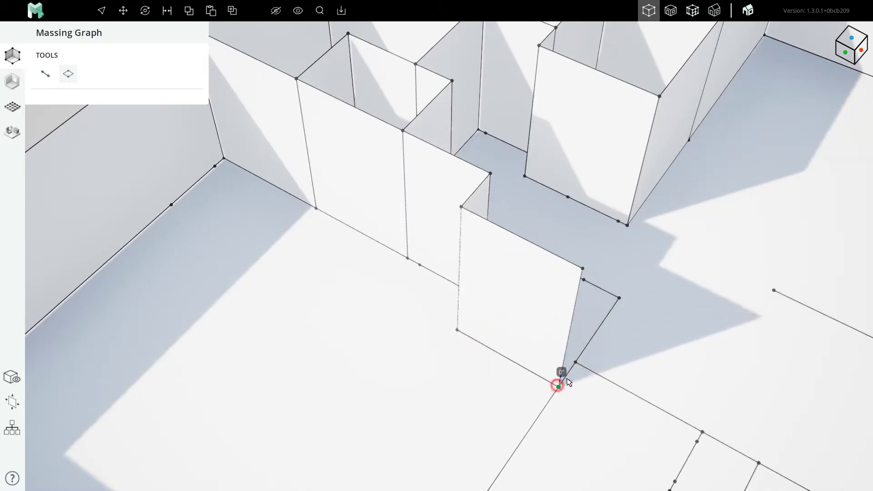
left_click(582, 366)
middle_click_drag(582, 369, 352, 271)
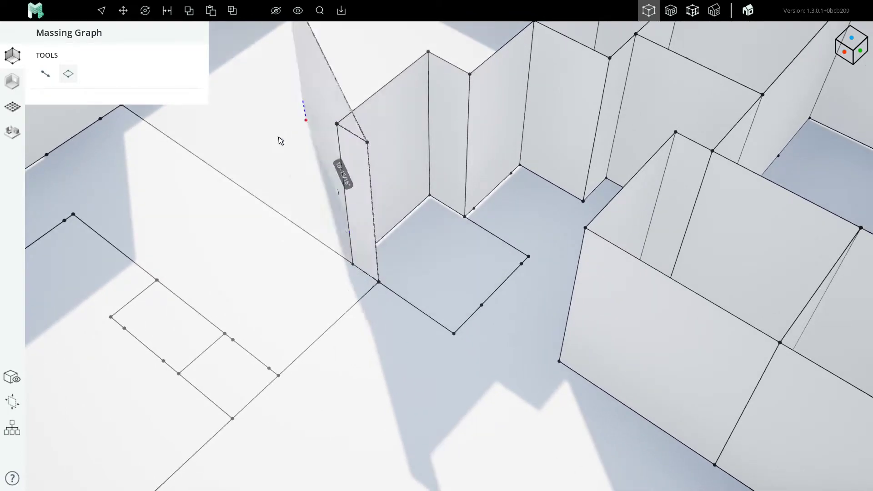
scroll(386, 282, "up", 5)
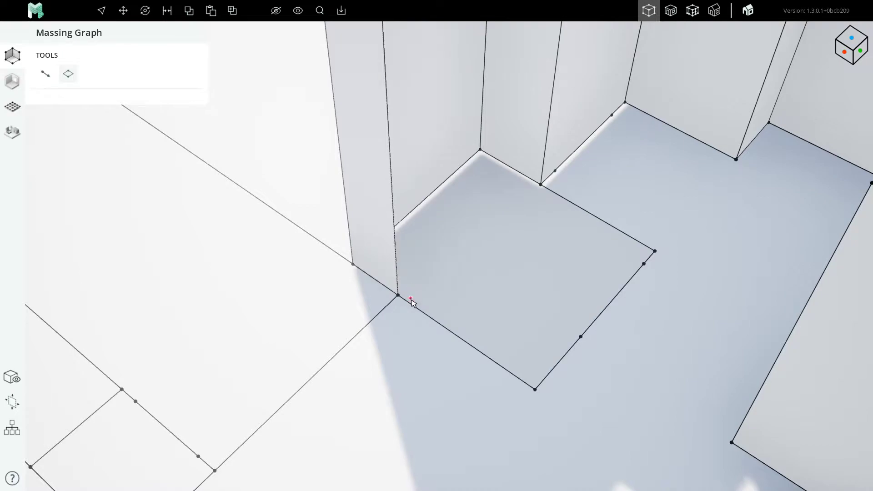
scroll(389, 284, "down", 5)
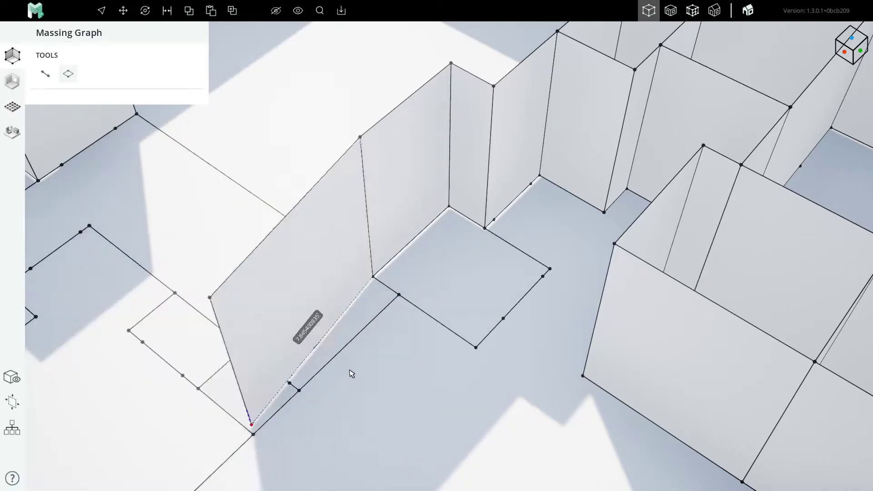
Draw wall surfaces along the square closet's remaining sides to enclose it.
left_click(476, 348)
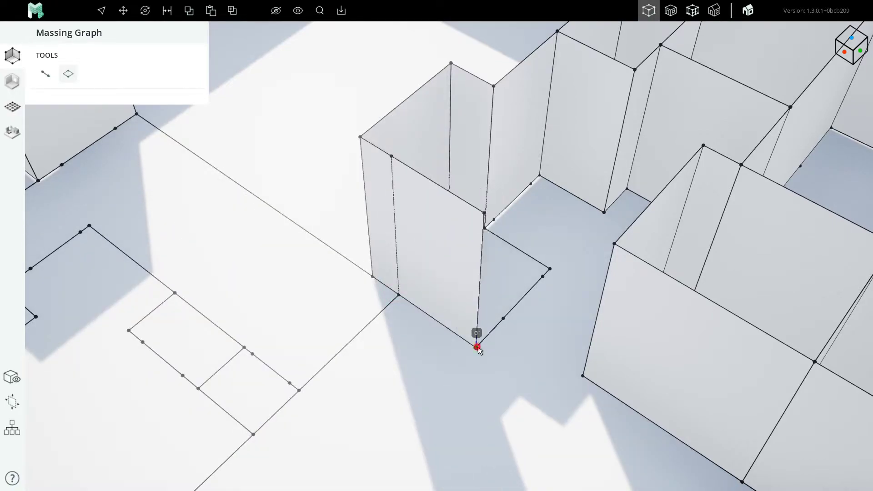
left_click(550, 269)
right_click_drag(551, 269, 541, 289)
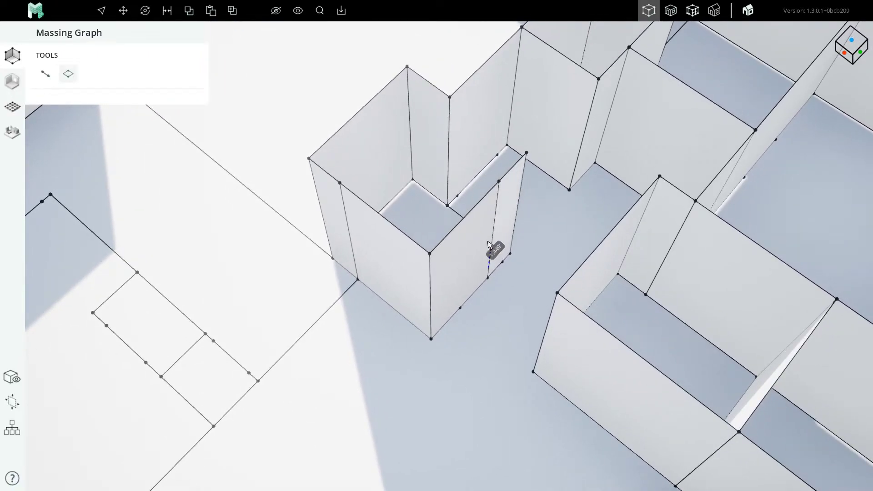
left_click(445, 205)
left_click(350, 296)
middle_click_drag(350, 297, 384, 250)
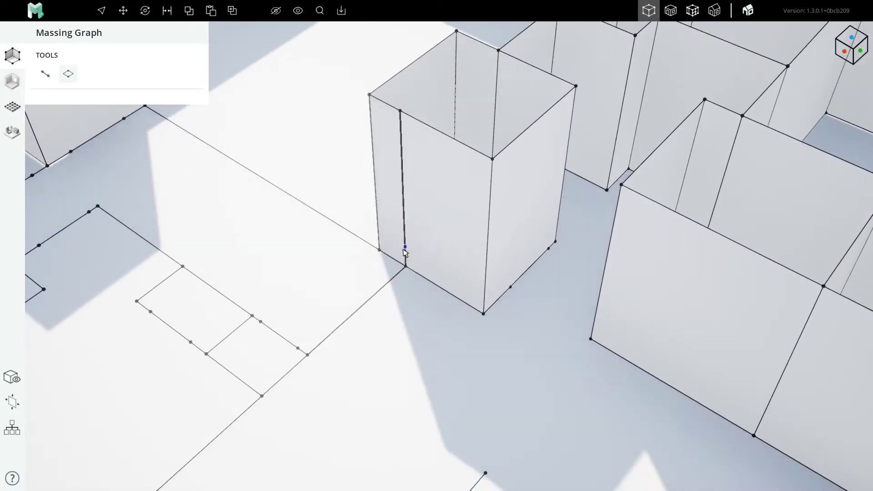
Draw the long interior wall surface from the square closet's corner to the opposite exterior wall.
left_click(406, 267)
middle_click_drag(348, 341, 342, 258)
scroll(541, 227, "down", 3)
left_click(412, 298)
left_click(347, 254)
middle_click_drag(450, 313, 441, 295)
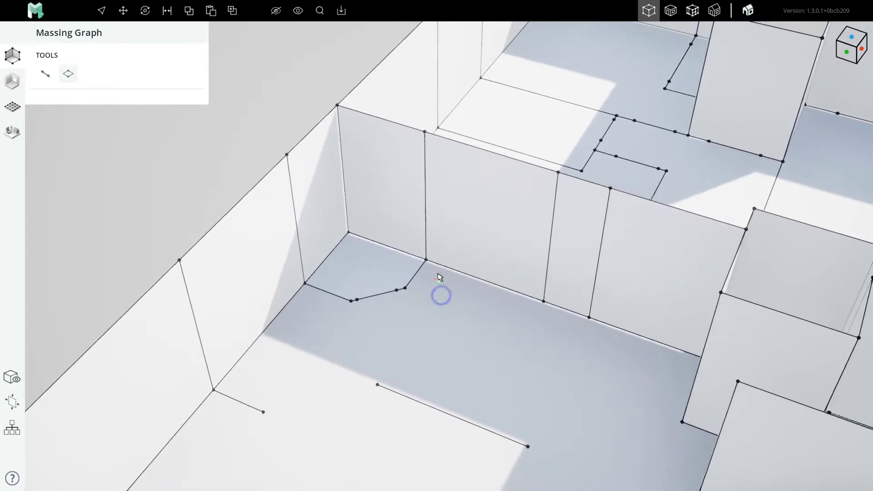
Enclose the angled corner room with wall surfaces from the long interior wall to the exterior wall.
left_click(427, 252)
left_click(406, 287)
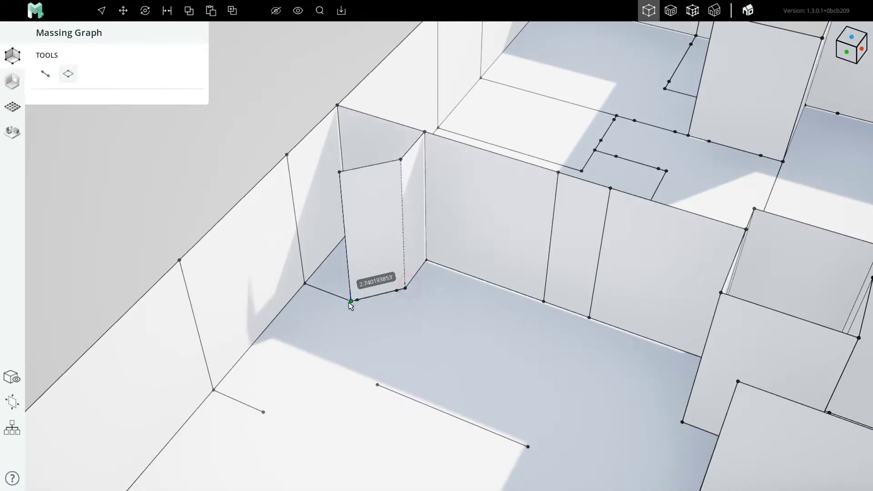
left_click(351, 300)
key("Escape")
scroll(341, 250, "down", 3)
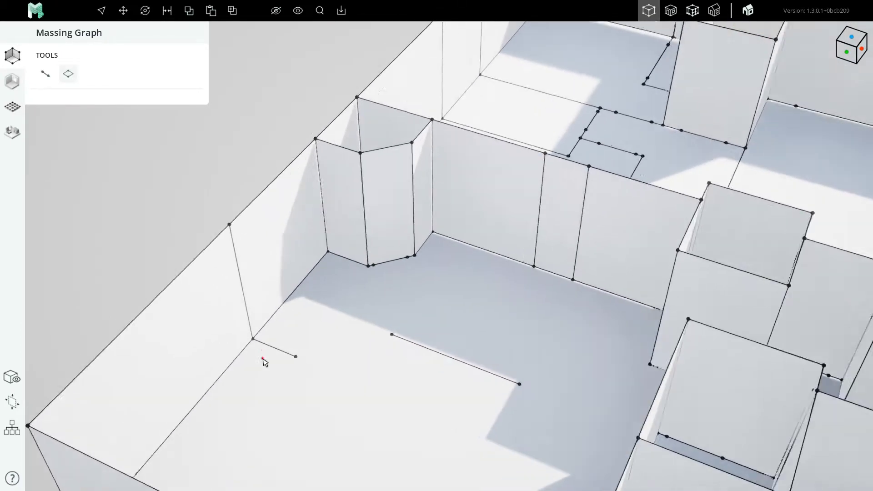
Draw a short stub wall surface projecting inward from the exterior wall near the angled corner room.
scroll(265, 362, "up", 4)
left_click(249, 331)
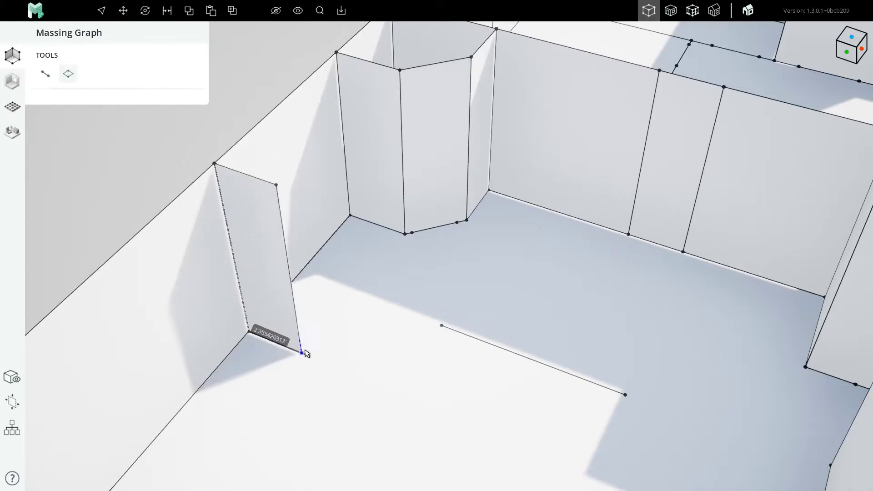
left_click(308, 356)
scroll(307, 354, "down", 4)
key("Escape")
Raise the freestanding floor line beside the stub wall into a low surface.
middle_click_drag(376, 328, 422, 305)
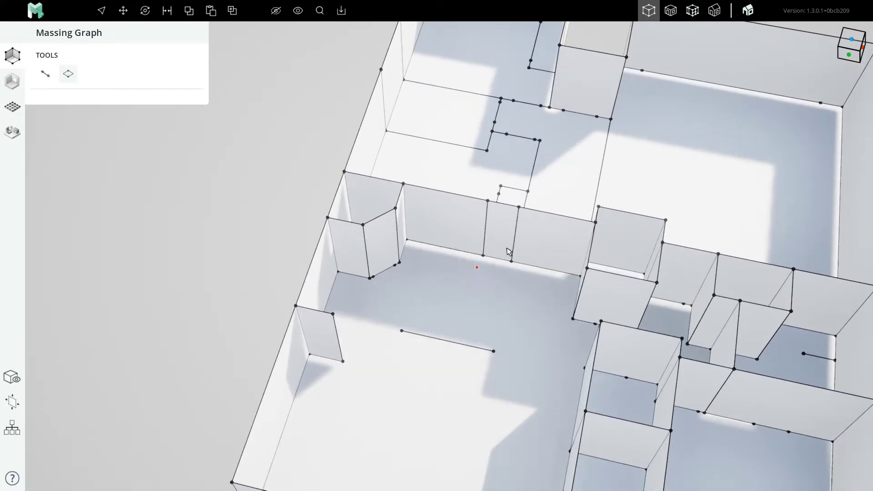
scroll(468, 279, "up", 5)
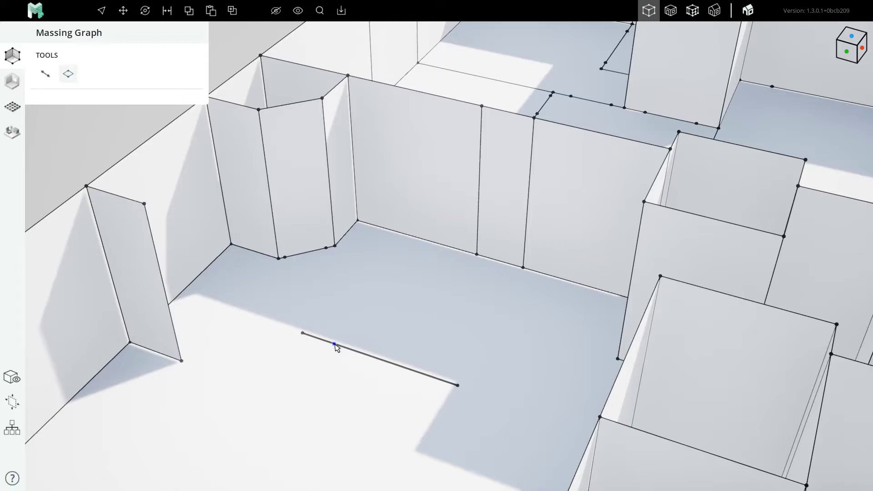
left_click(334, 344)
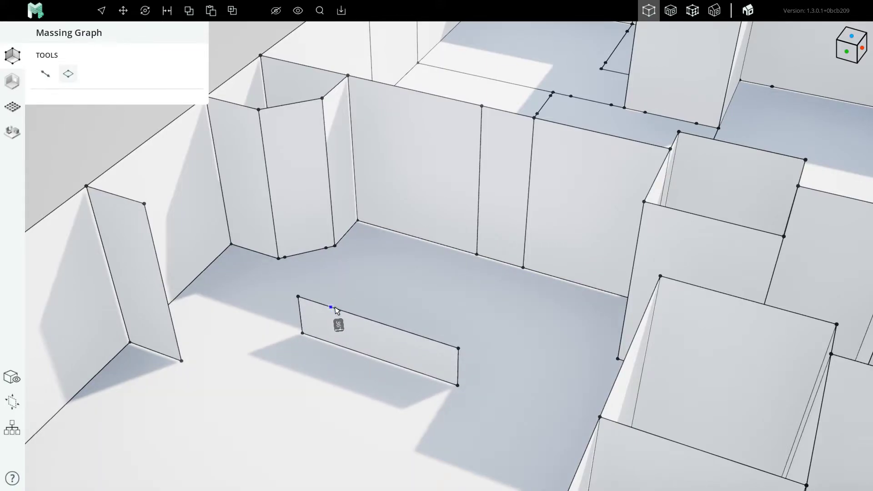
left_click(334, 307)
scroll(319, 387, "down", 5)
key("Escape")
Draw wall surfaces around the narrow rectangle projecting from the opposite face of the long interior wall.
middle_click_drag(303, 298, 591, 300)
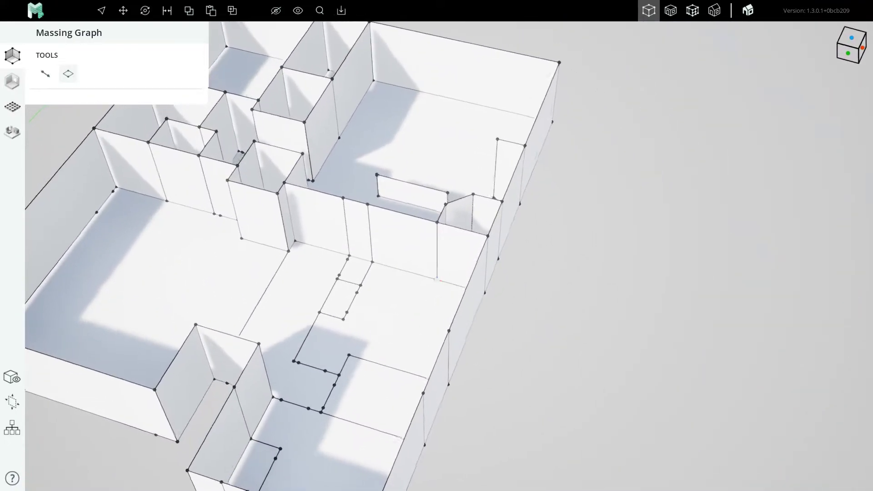
scroll(431, 281, "up", 1)
scroll(473, 308, "down", 3)
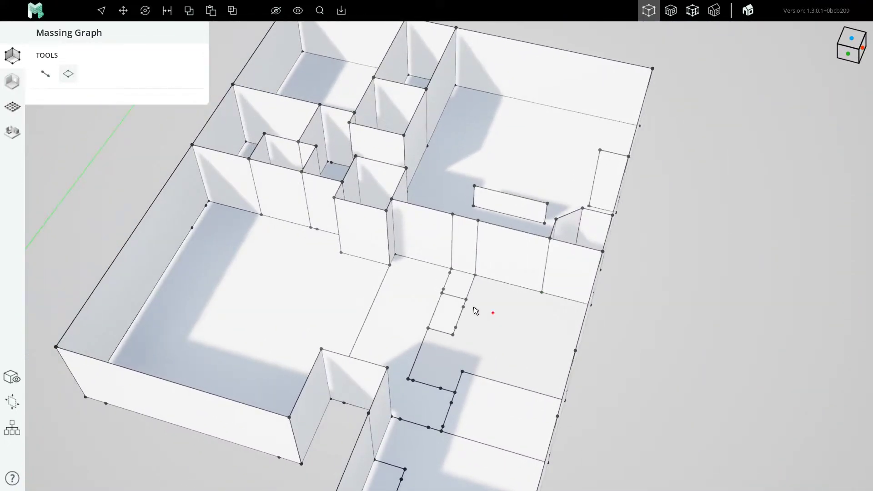
scroll(487, 267, "up", 5)
scroll(492, 253, "up", 2)
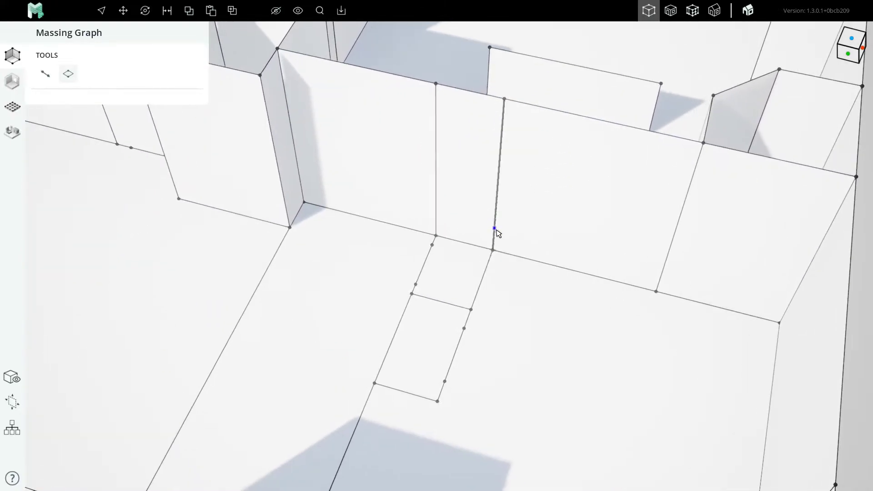
left_click_drag(494, 240, 437, 404)
left_click(376, 385)
right_click_drag(376, 385, 437, 294)
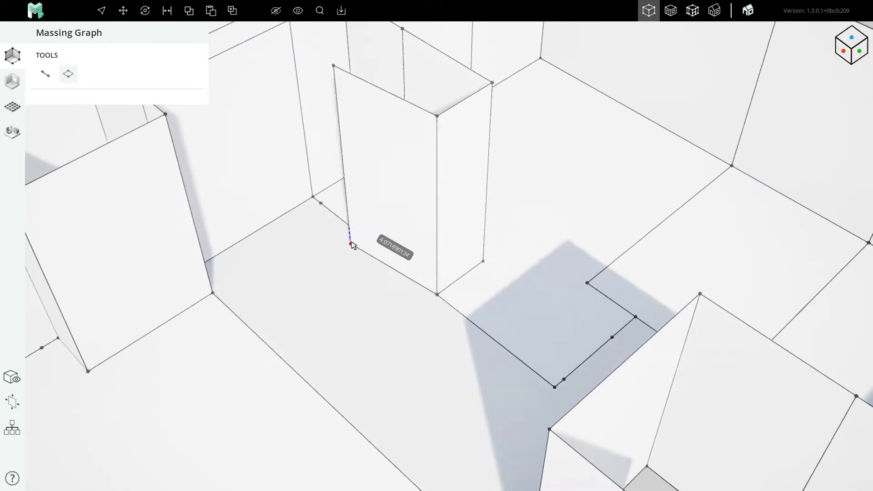
left_click(363, 235)
left_click(313, 198)
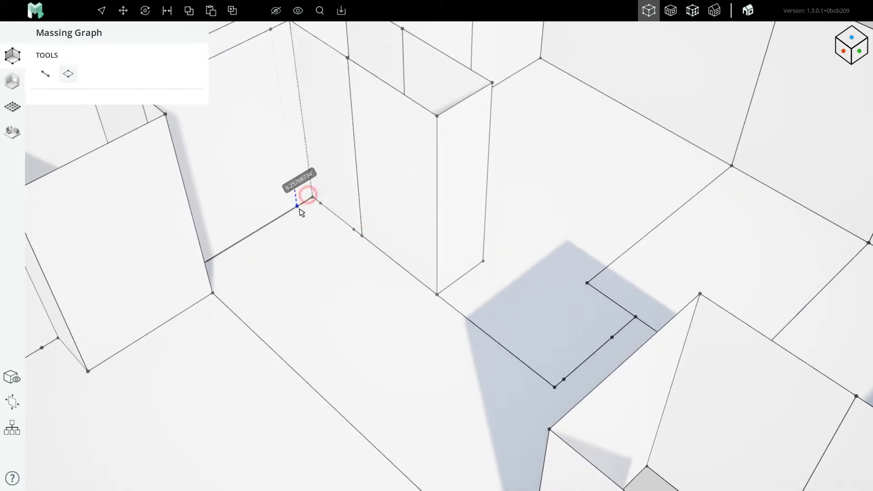
key("Escape")
Extend wall surfaces from the narrow rectangle's outer corner along the hallway and across to the next room.
scroll(300, 208, "down", 2)
right_click_drag(412, 262, 410, 271)
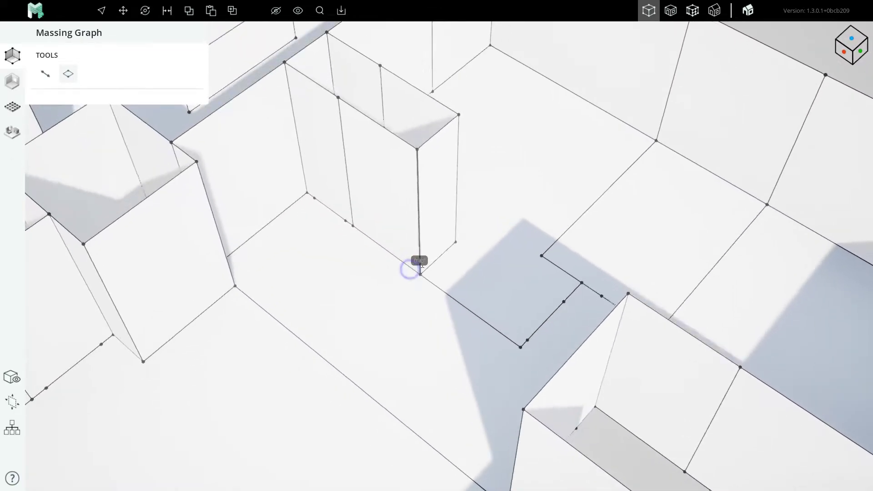
left_click(522, 351)
right_click_drag(518, 348, 439, 346)
right_click_drag(461, 285, 450, 298)
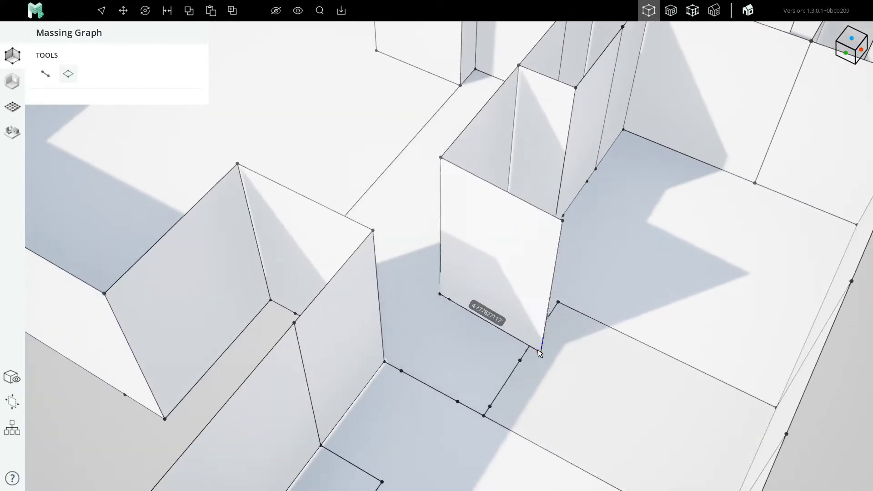
left_click(532, 343)
middle_click_drag(563, 324, 553, 329)
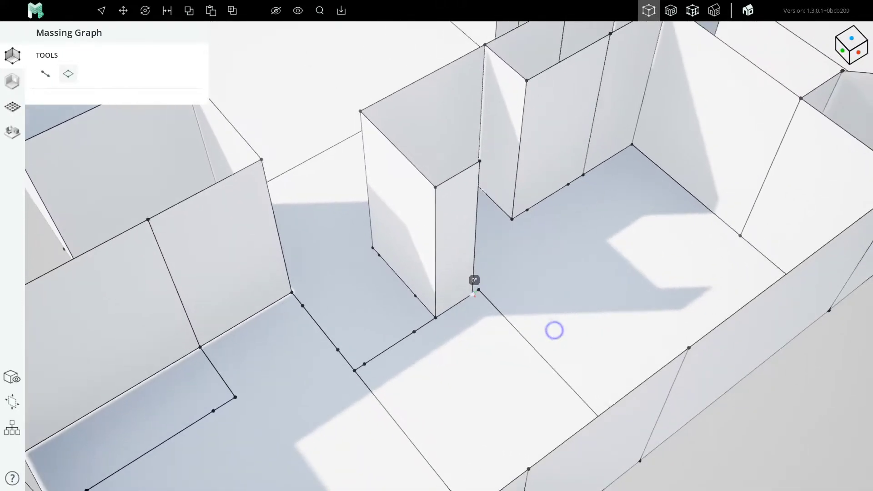
Undo and redraw the short return wall to its traced corner, continuing the chain to the exterior wall.
key("ctrl+z")
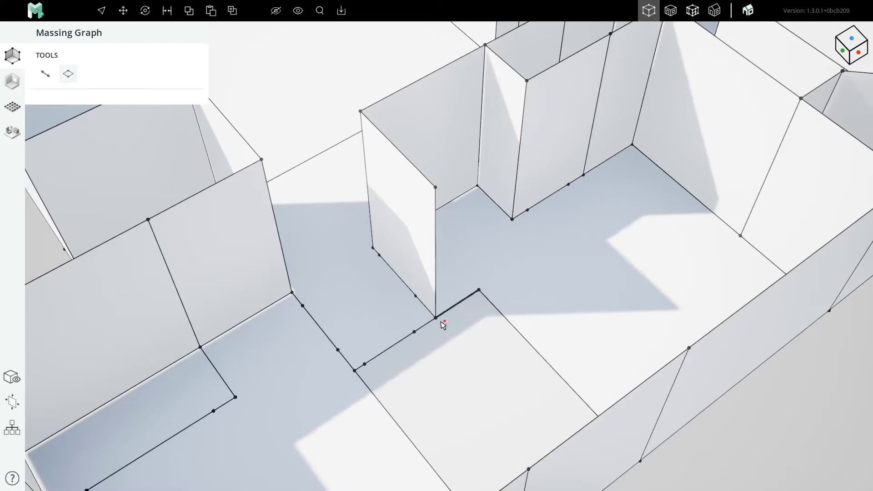
left_click_drag(437, 309, 481, 294)
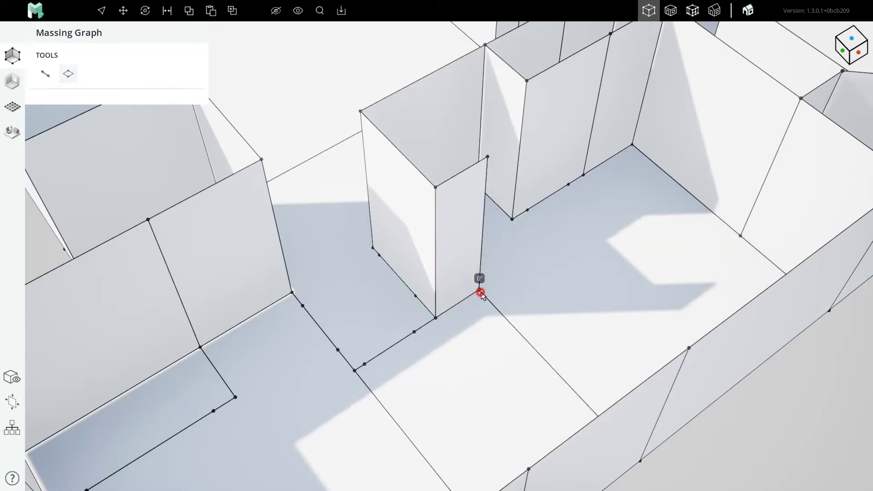
middle_click_drag(481, 293, 552, 259)
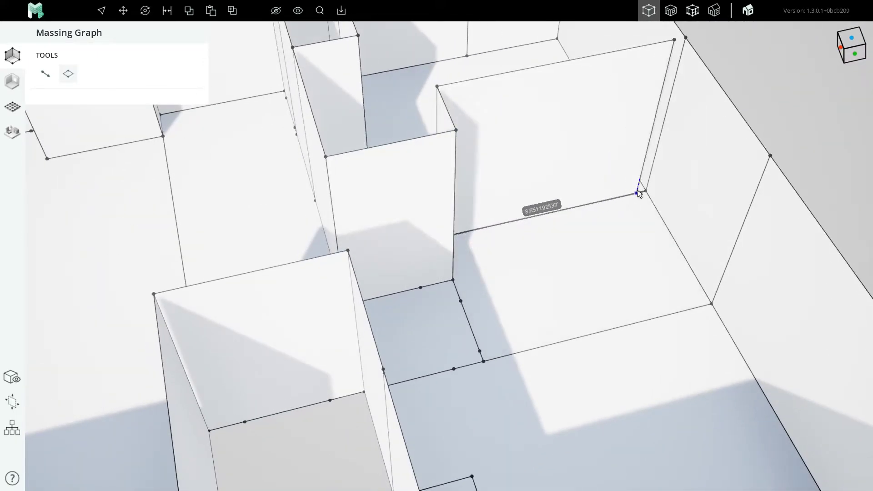
left_click(641, 190)
scroll(524, 181, "down", 3)
key("Escape")
Draw the end bedroom's inner wall surface from the exterior wall, with a return wall to the adjacent hallway corner.
scroll(641, 256, "up", 3)
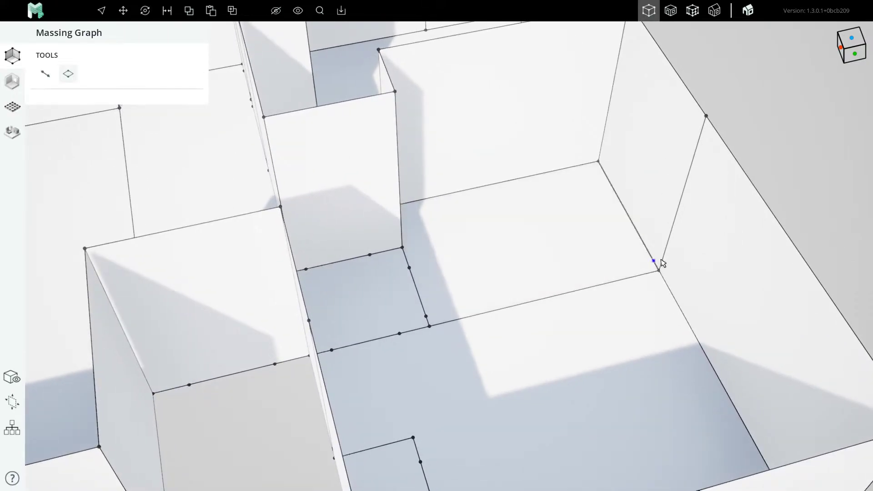
left_click_drag(660, 260, 430, 326)
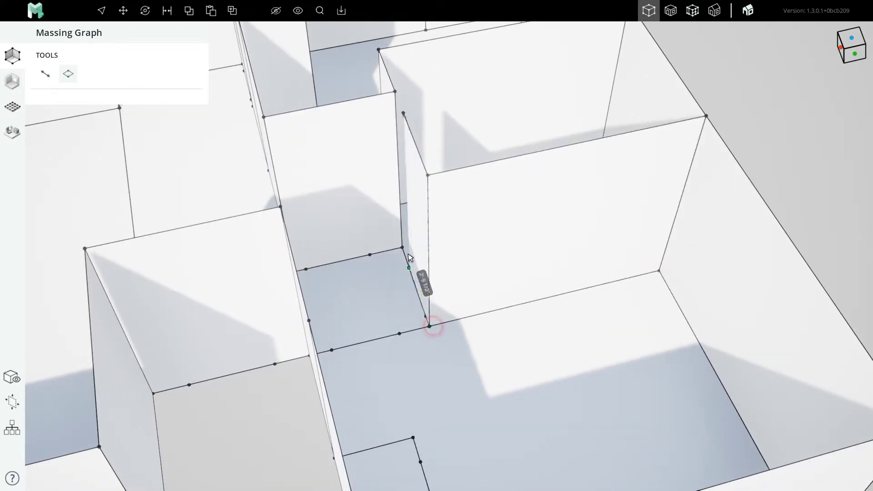
middle_click_drag(394, 273, 418, 308)
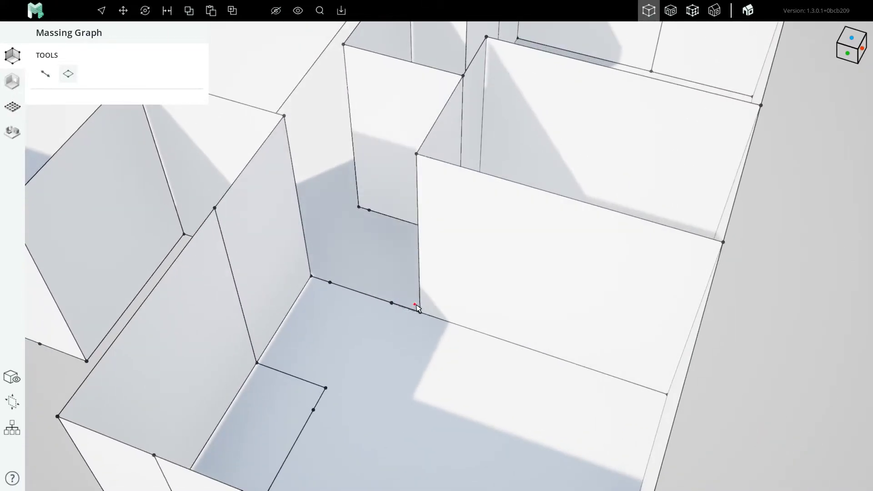
Close the end bedroom's inner side with a wall surface from the return wall to the hallway's exterior corner.
left_click(419, 310)
left_click(312, 277)
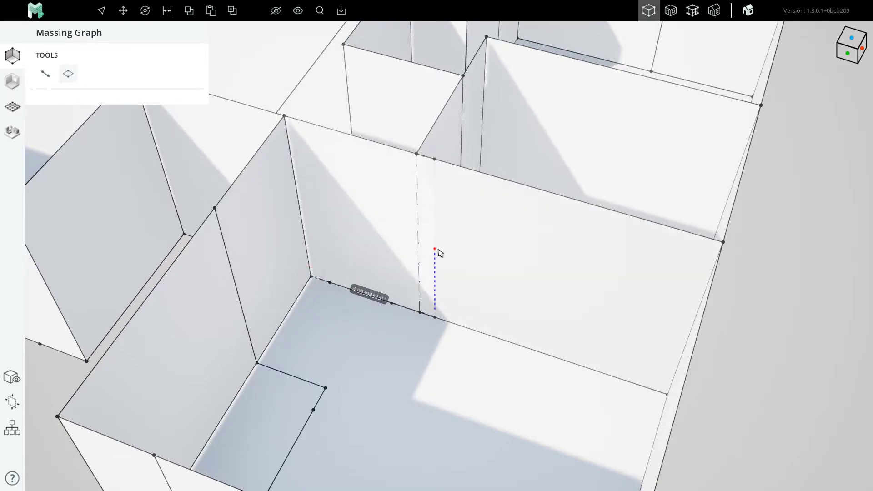
key("Escape")
Enclose the end bedroom's closet with two wall surfaces reaching the exterior end wall, and leave the surface tool.
scroll(437, 250, "down", 3)
scroll(381, 288, "up", 2)
left_click(312, 326)
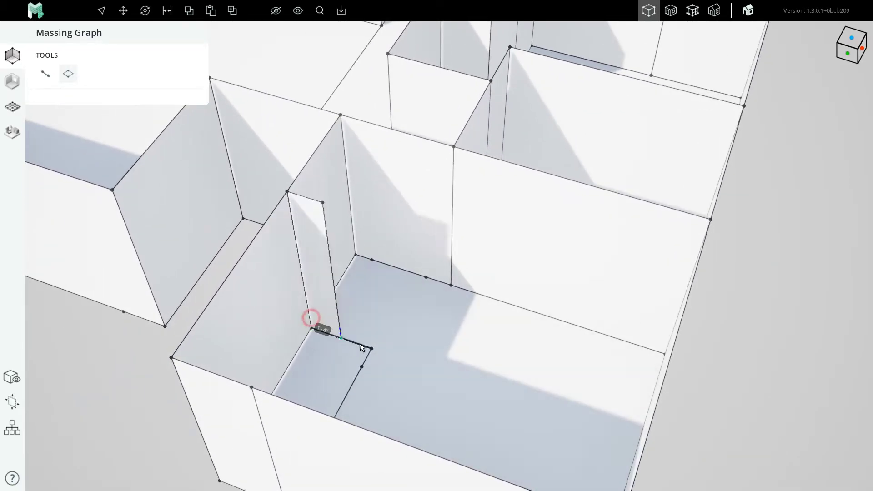
left_click(371, 347)
scroll(459, 293, "down", 3)
left_click(378, 408)
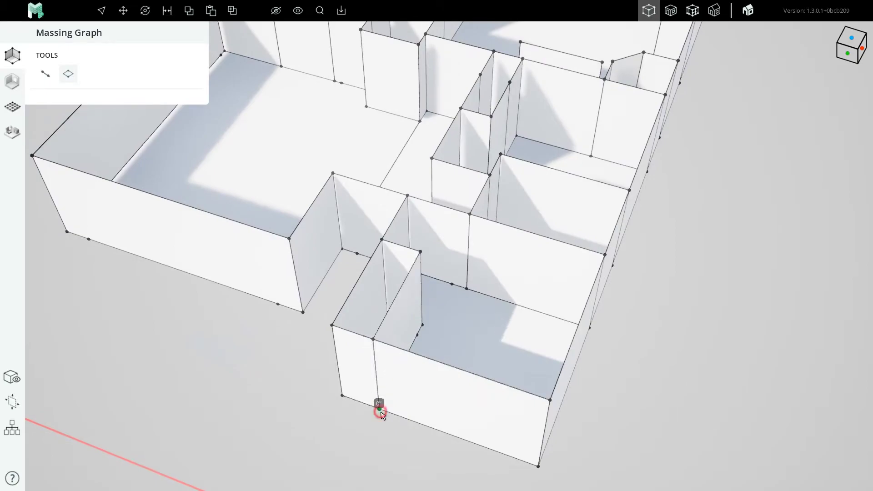
scroll(470, 312, "down", 2)
key("Escape")
key("Escape")
scroll(413, 325, "up", 3)
scroll(439, 358, "down", 5)
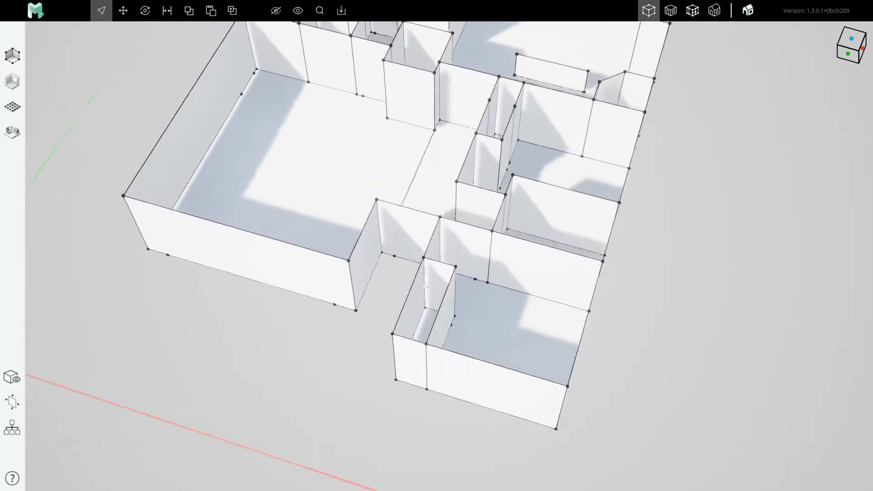
scroll(399, 257, "up", 3)
middle_click_drag(400, 258, 437, 247)
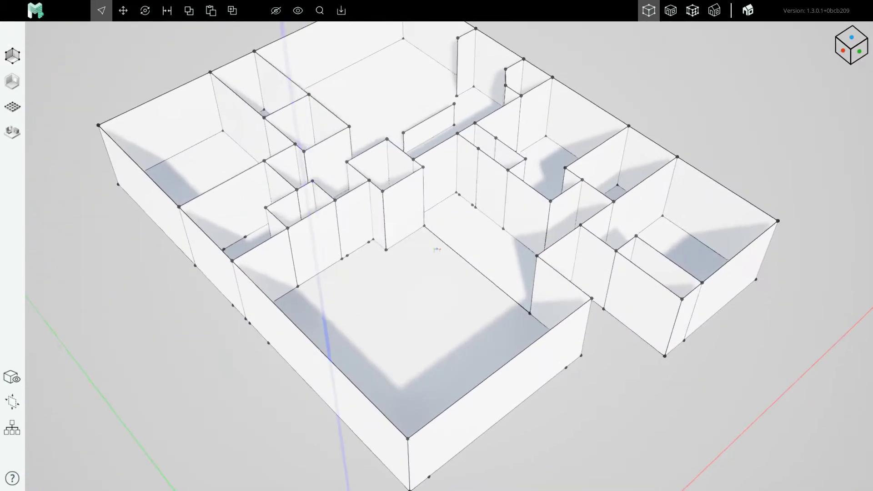
Raise a wall surface from the traced edge between the garage and the hallway, and leave the rectangle tool.
scroll(464, 228, "up", 3)
key("r")
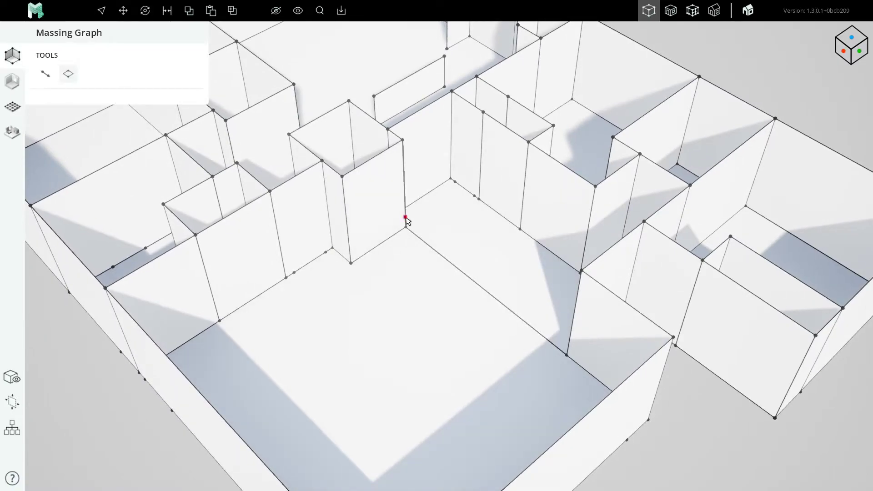
left_click(405, 217)
scroll(561, 350, "down", 3)
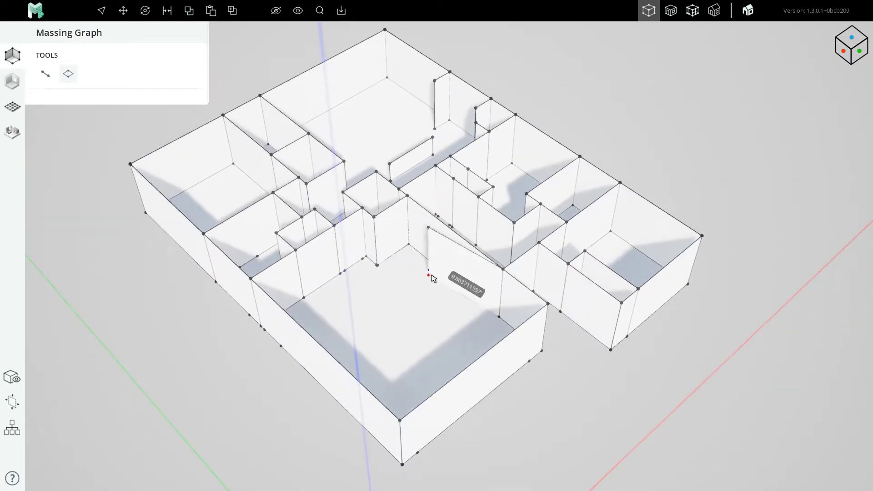
key("Escape")
key("Escape")
right_click_drag(433, 253, 375, 280)
middle_click_drag(432, 184, 347, 168)
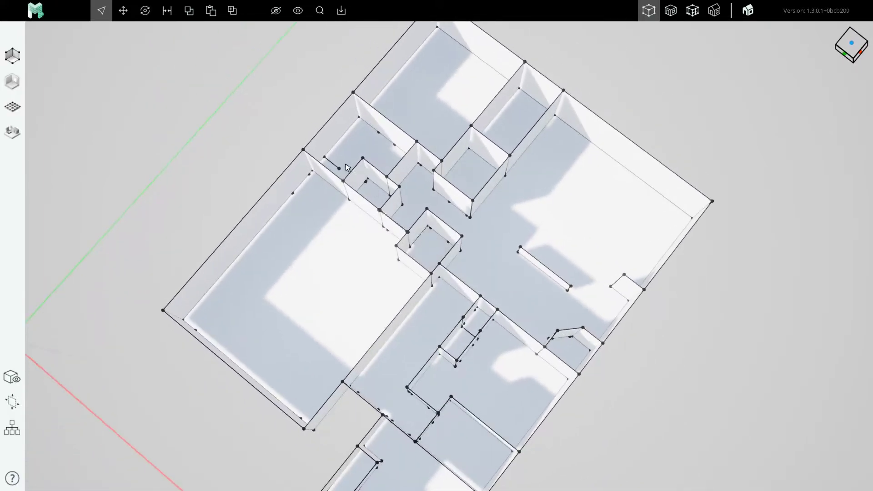
scroll(331, 152, "up", 5)
scroll(321, 183, "up", 1)
key("p")
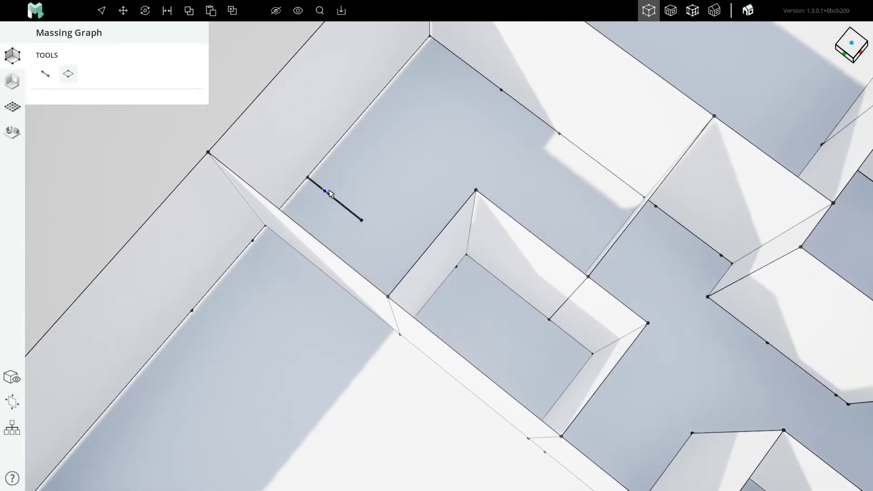
left_click(328, 191)
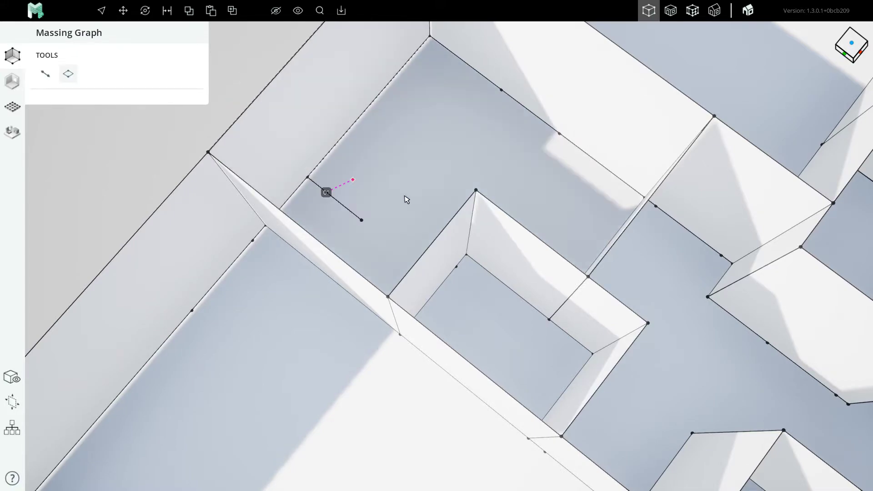
scroll(406, 200, "down", 5)
scroll(334, 154, "up", 4)
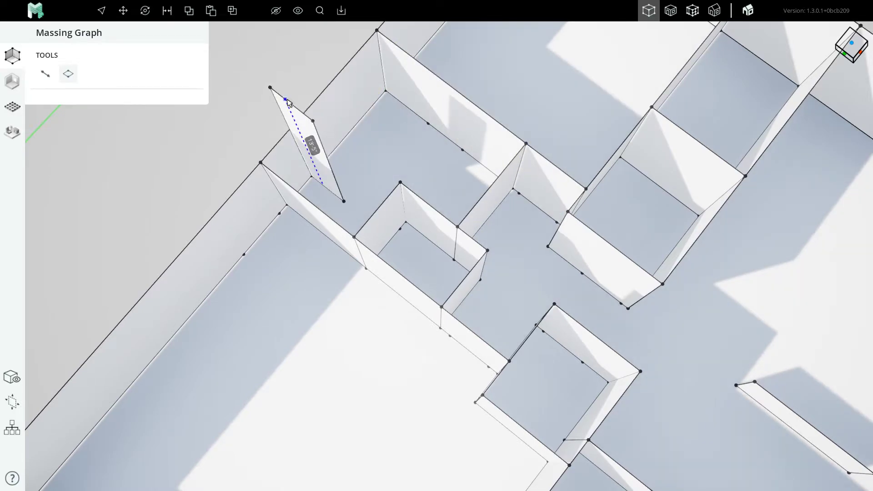
scroll(300, 152, "up", 4)
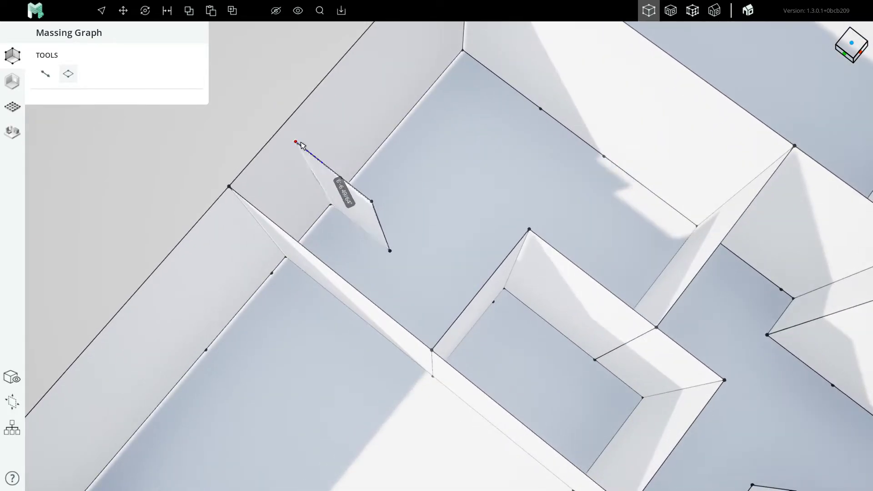
right_click_drag(317, 153, 372, 218)
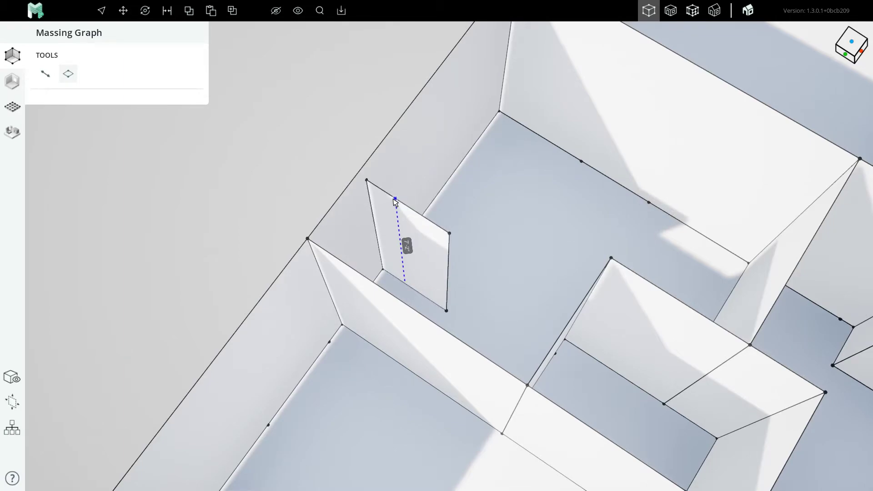
key("Escape")
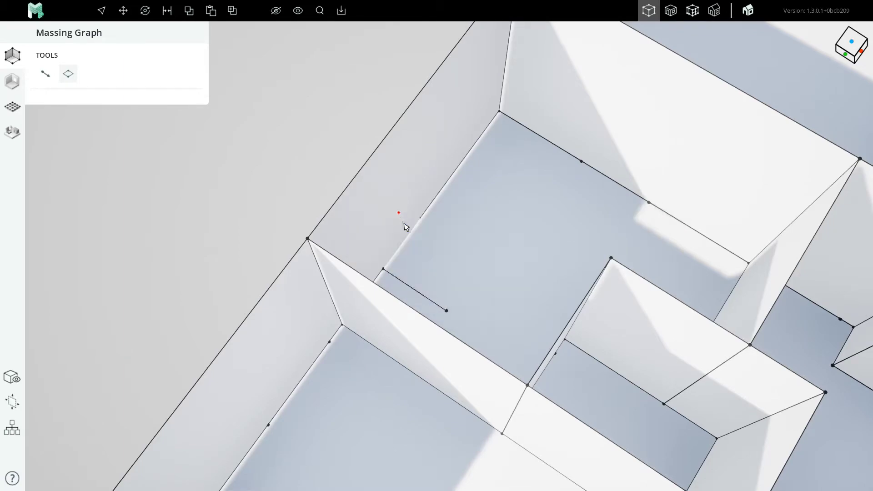
Raise the short partition in the small room behind the garage from its traced edge to the exterior wall's height.
left_click(429, 303)
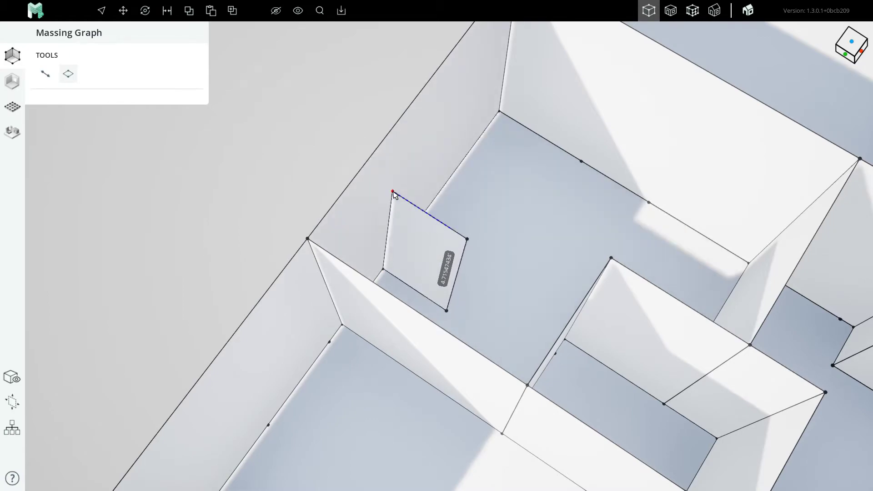
left_click(406, 269)
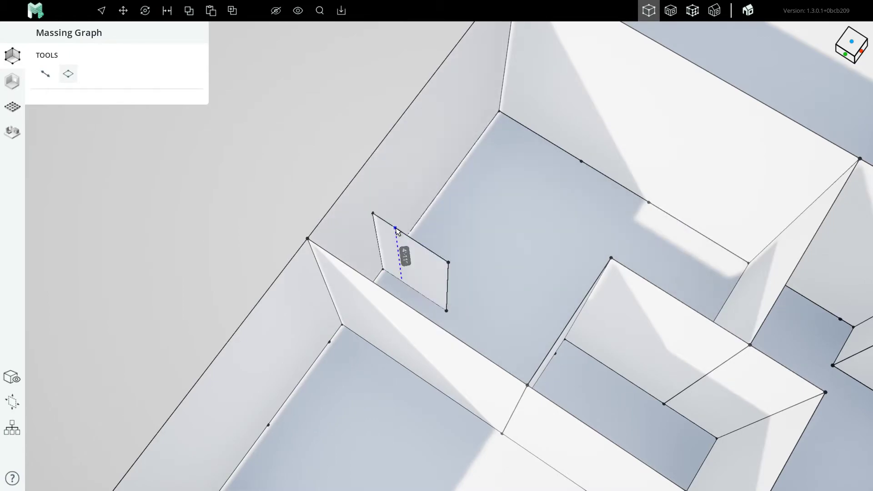
left_click(332, 207)
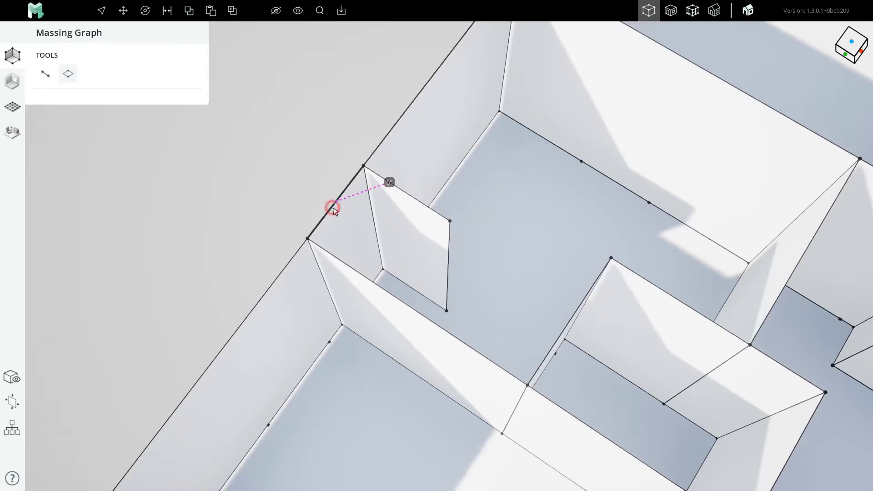
Examine the raised walls of the whole massing model from several sides.
scroll(384, 196, "down", 6)
right_click_drag(390, 268, 430, 252)
middle_click_drag(465, 303, 352, 288)
right_click_drag(372, 301, 406, 289)
mouse_move(404, 288)
middle_mouse_down()
mouse_move(437, 269)
mouse_move(402, 238)
mouse_move(361, 320)
mouse_move(394, 301)
middle_mouse_up()
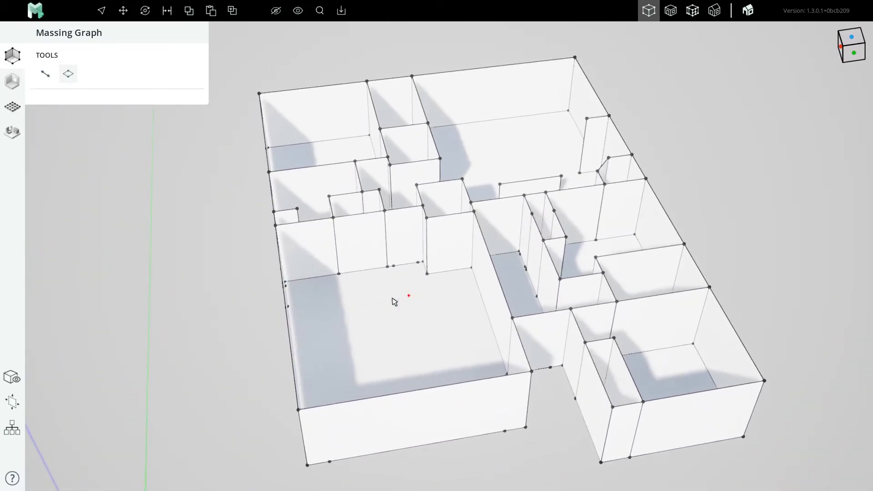
scroll(395, 211, "down", 3)
scroll(417, 292, "up", 2)
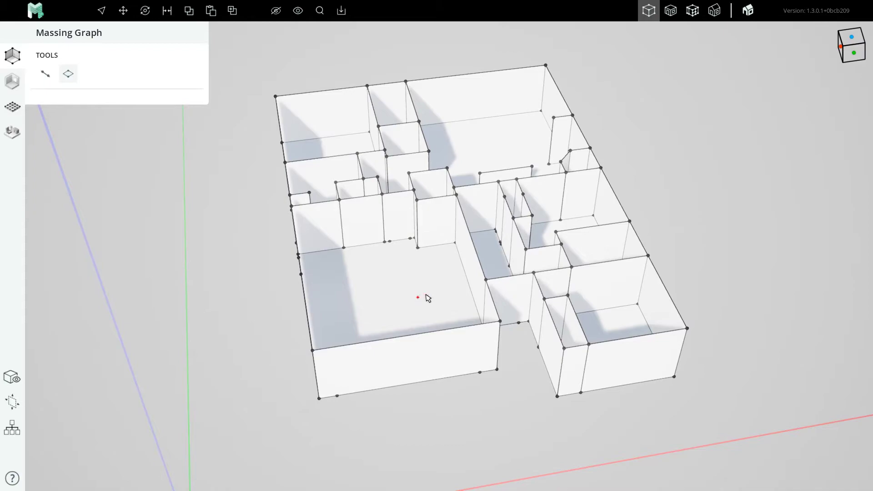
right_click_drag(426, 295, 433, 273)
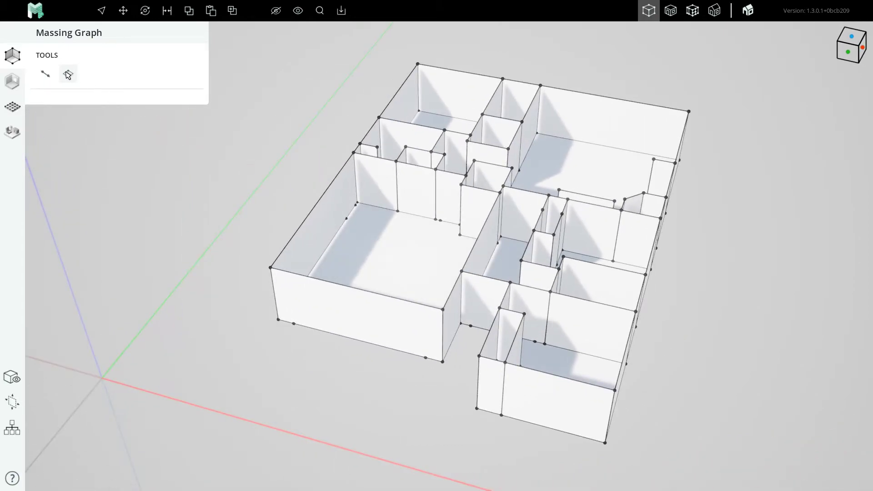
Raise a 7 ft high garage door rectangle on the garage's front wall from the traced 16 ft edge.
scroll(409, 345, "up", 4)
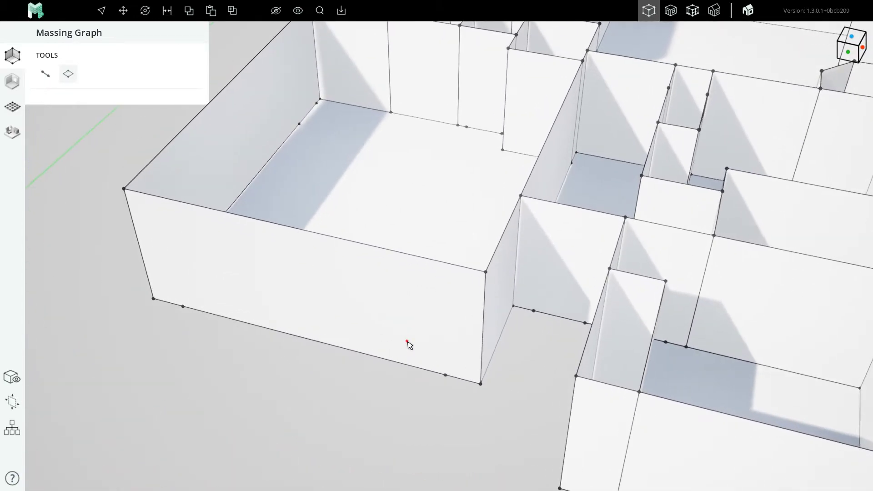
scroll(396, 339, "down", 2)
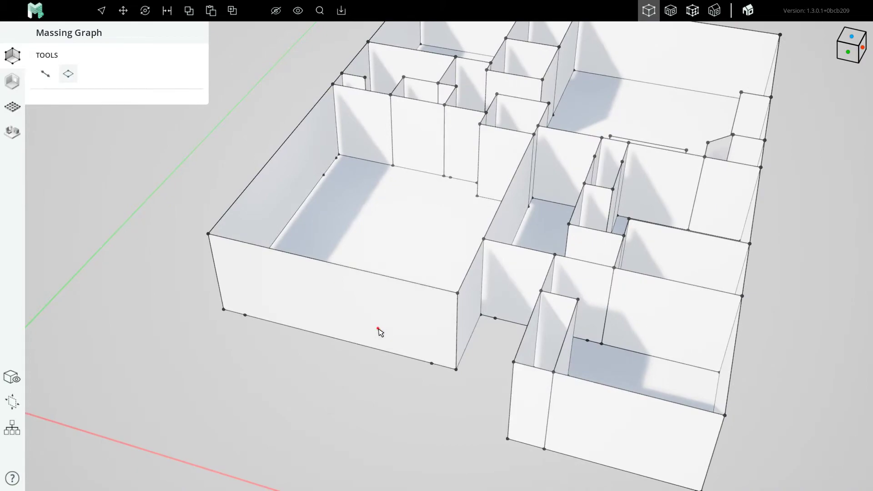
scroll(346, 342, "up", 1)
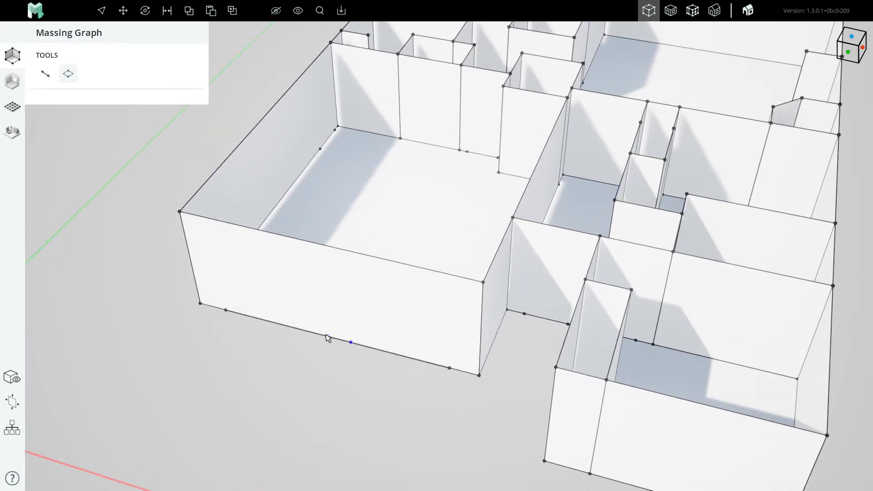
left_click(338, 338)
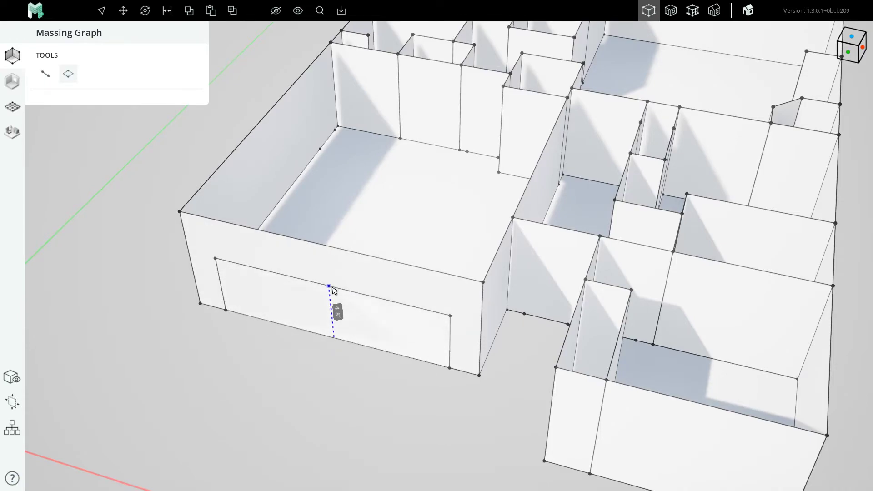
left_click(318, 301)
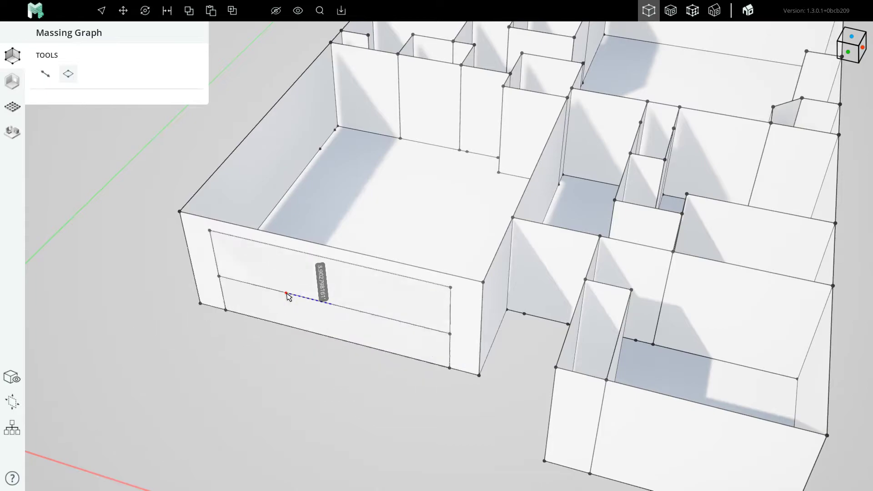
right_click_drag(300, 329, 314, 296)
key("Escape")
Select the garage door plane and the surrounding wall plane in turn to check how the front wall is divided.
left_click(418, 298)
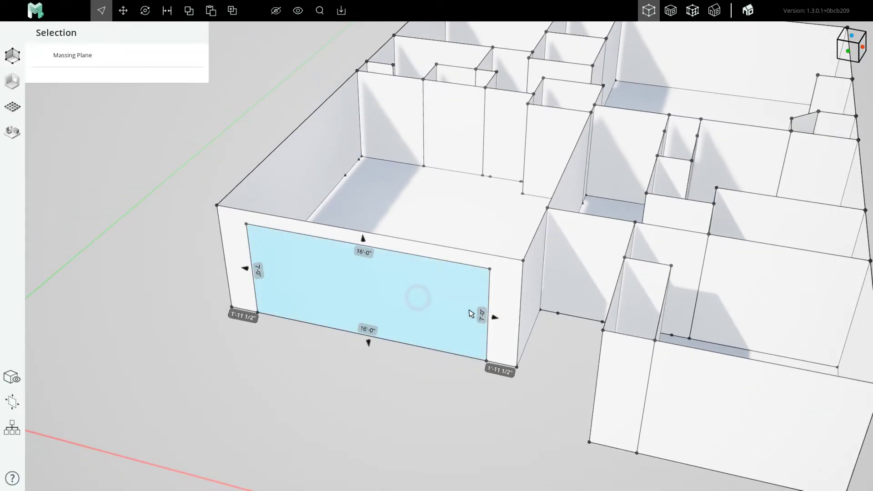
left_click(504, 287)
scroll(468, 296, "up", 2)
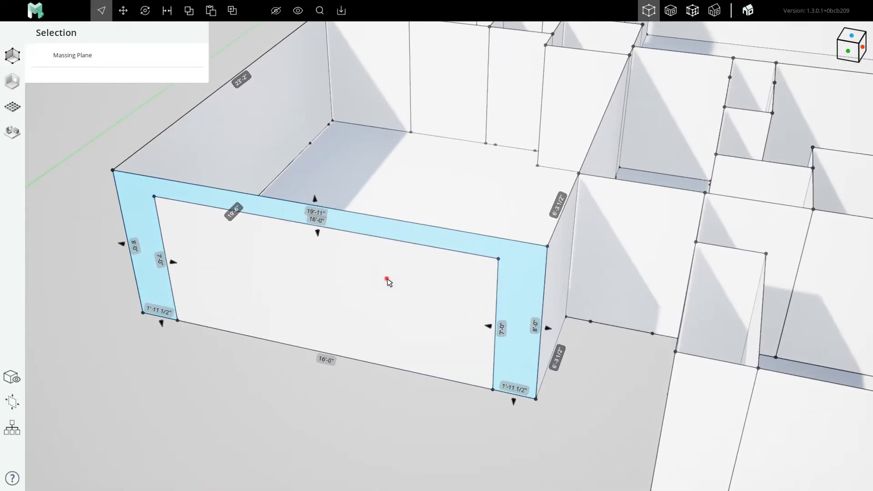
left_click(387, 279)
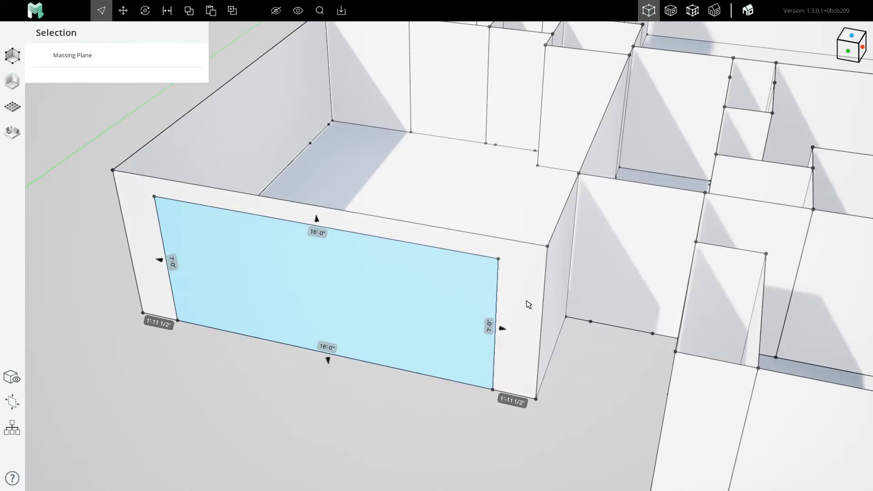
left_click(522, 296)
left_click(422, 295)
left_click(504, 295)
left_click(402, 297)
right_click_drag(403, 296, 531, 277)
left_click(203, 327)
Raise a 7 ft high front door rectangle from the traced opening edge on the recessed entry wall.
scroll(391, 282, "down", 3)
middle_click_drag(534, 277, 401, 274)
right_click_drag(402, 273, 473, 271)
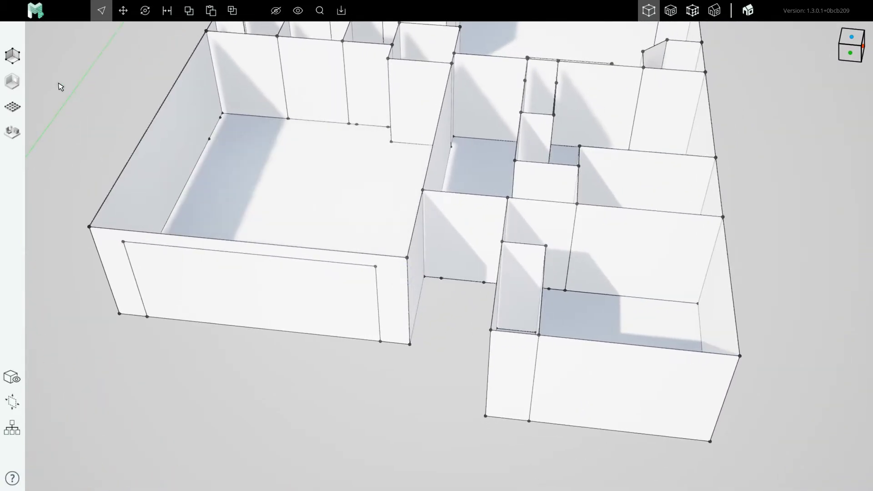
left_click(11, 59)
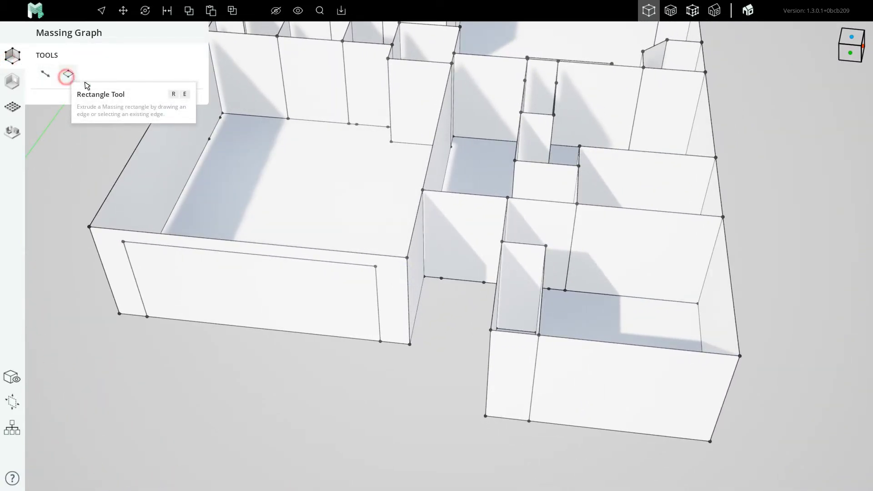
scroll(475, 250, "up", 5)
scroll(469, 291, "up", 3)
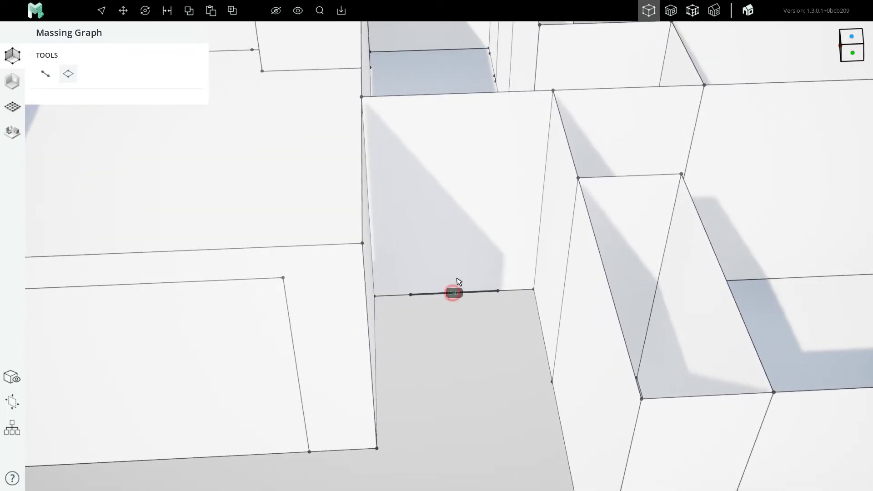
left_click(457, 280)
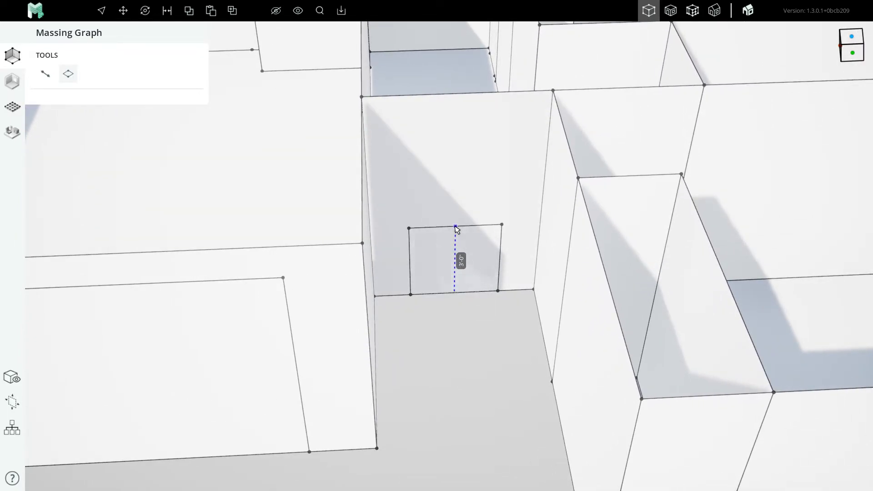
type("7")
key("Return")
scroll(391, 272, "down", 5)
key("Escape")
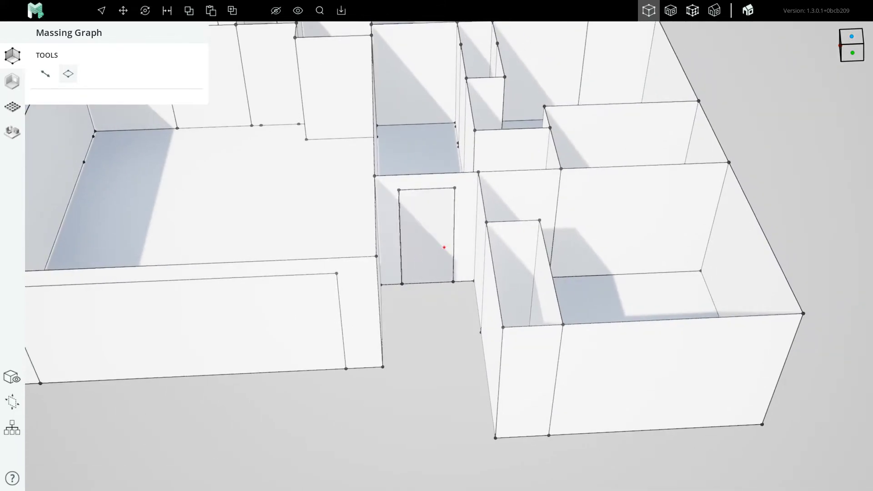
Raise a closet door rectangle from the traced opening edge on the end bedroom's closet wall.
right_click_drag(444, 247, 601, 260)
left_click(300, 337)
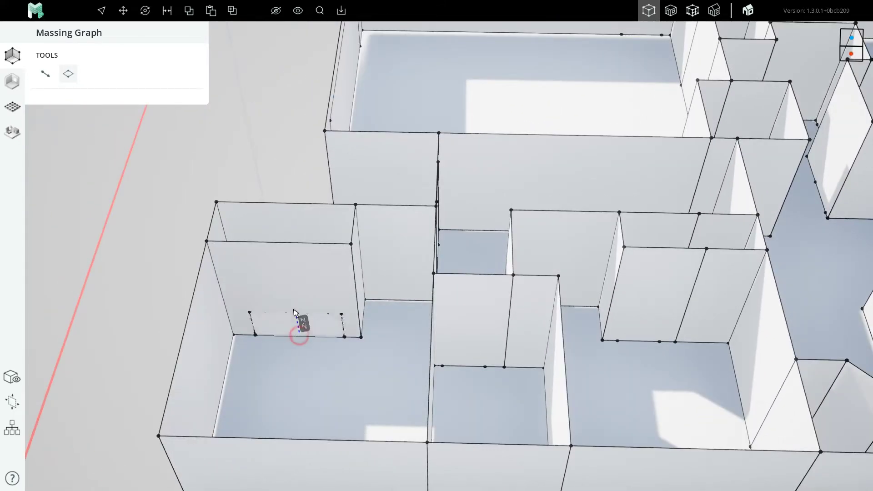
left_click(294, 308)
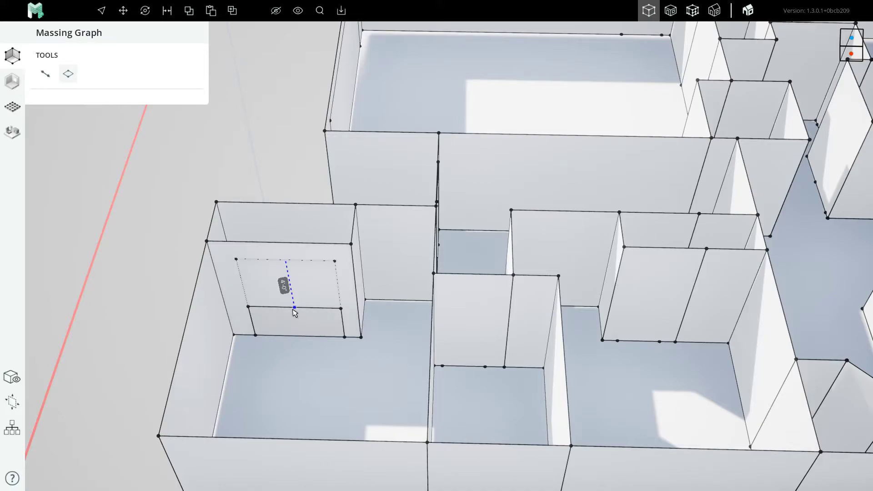
key("Return")
scroll(275, 293, "down", 4)
scroll(392, 282, "up", 4)
key("Escape")
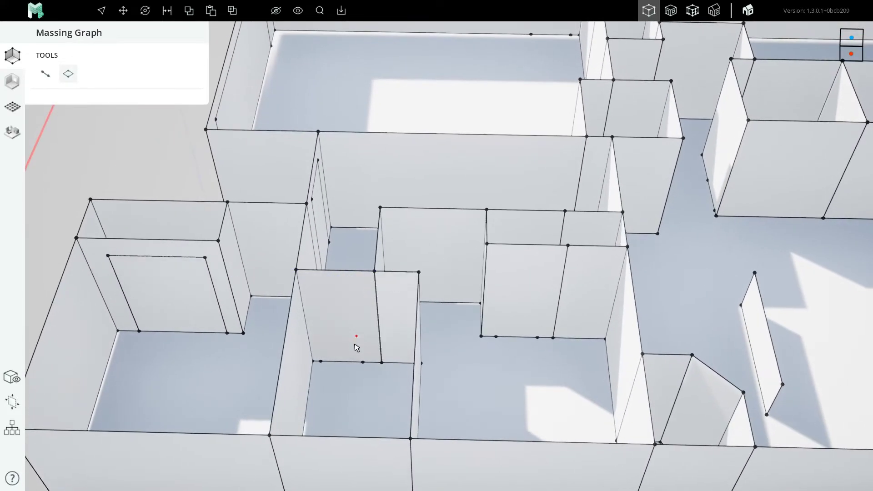
Raise a door rectangle on the inner wall of the small room beside the end bedroom, matching the closet door's height.
left_click(342, 361)
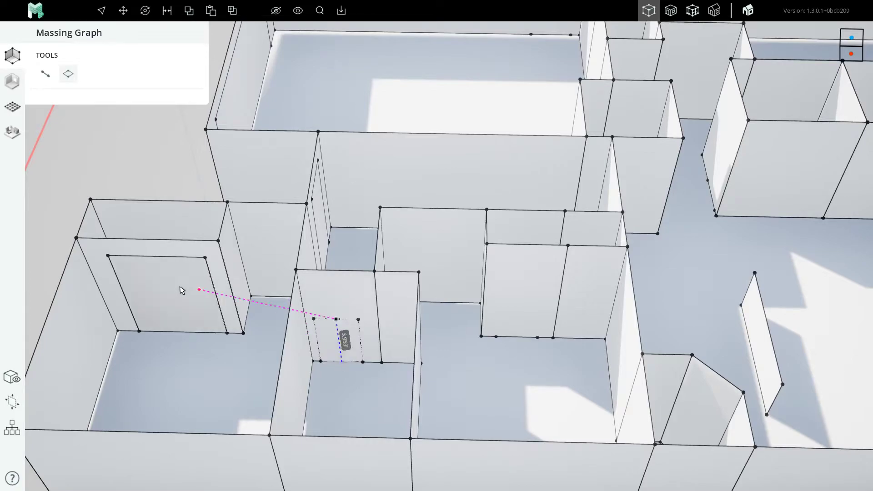
scroll(158, 258, "down", 2)
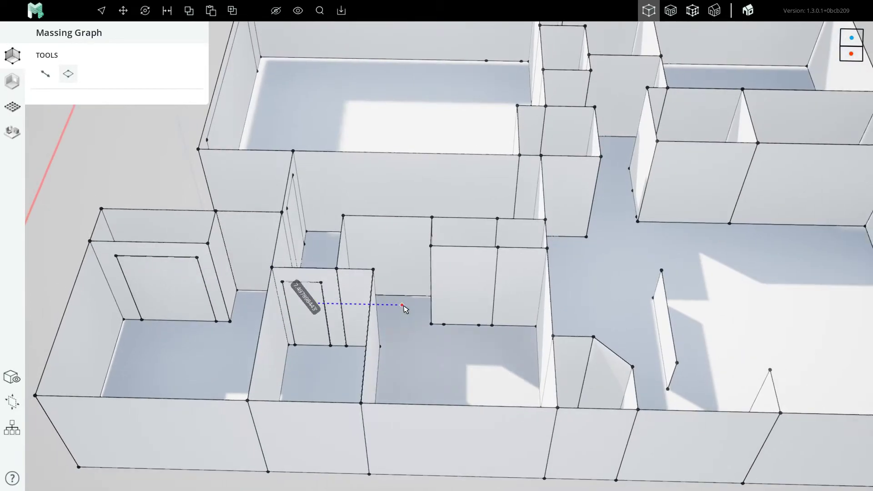
scroll(405, 306, "up", 5)
key("Escape")
Raise a door rectangle from the traced opening on the next room's inner wall, matching the neighbouring door's height.
left_click(489, 333)
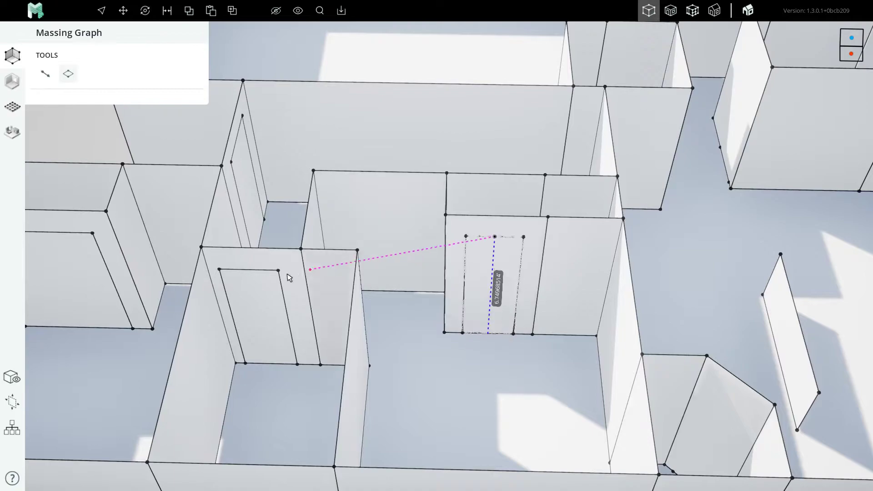
left_click(250, 271)
middle_click_drag(427, 267, 437, 260)
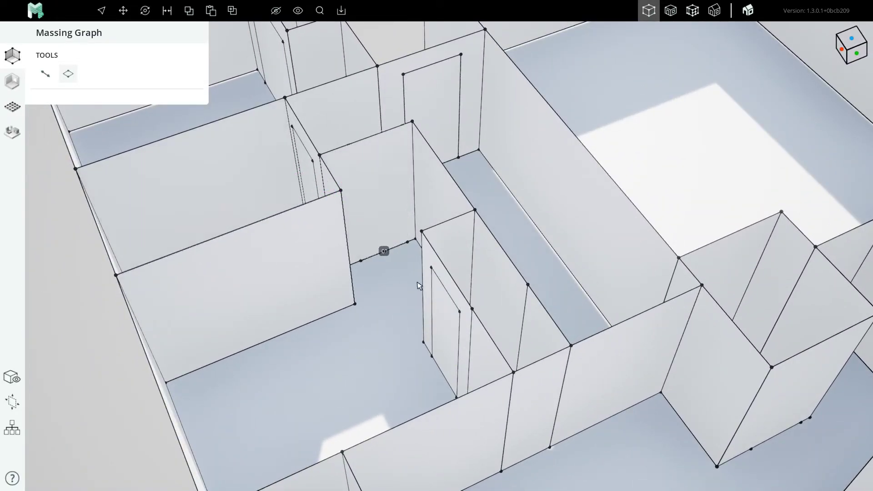
Raise door rectangles matching the neighbouring doors from the traced openings on the bedroom entry wall, hallway closet wall and angled corner wall.
left_click(435, 278)
middle_click_drag(435, 309, 403, 265)
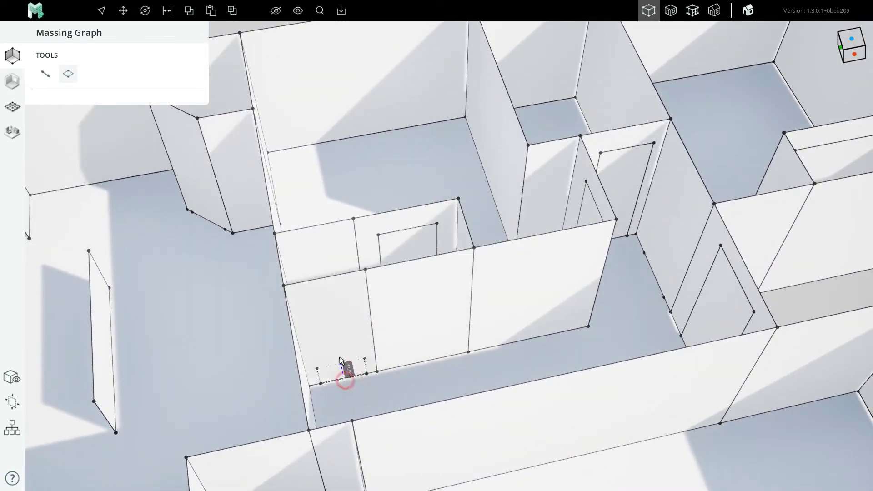
middle_click_drag(407, 231, 377, 251)
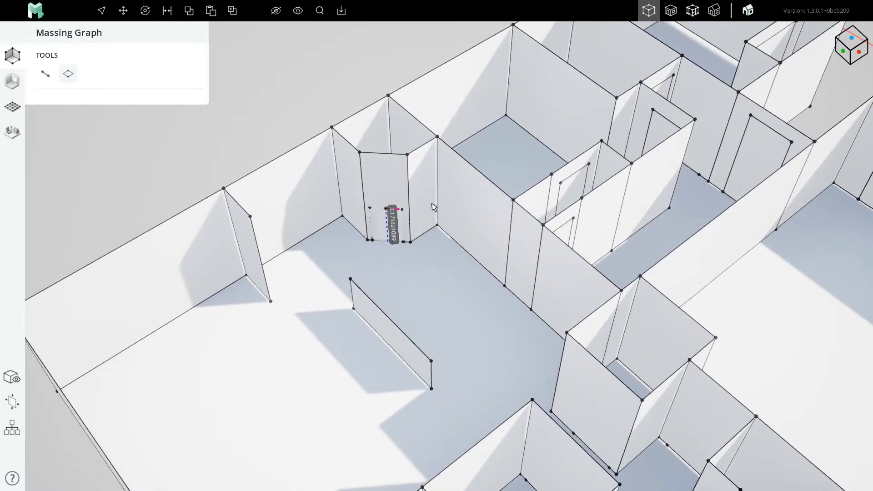
middle_click_drag(405, 307, 530, 254)
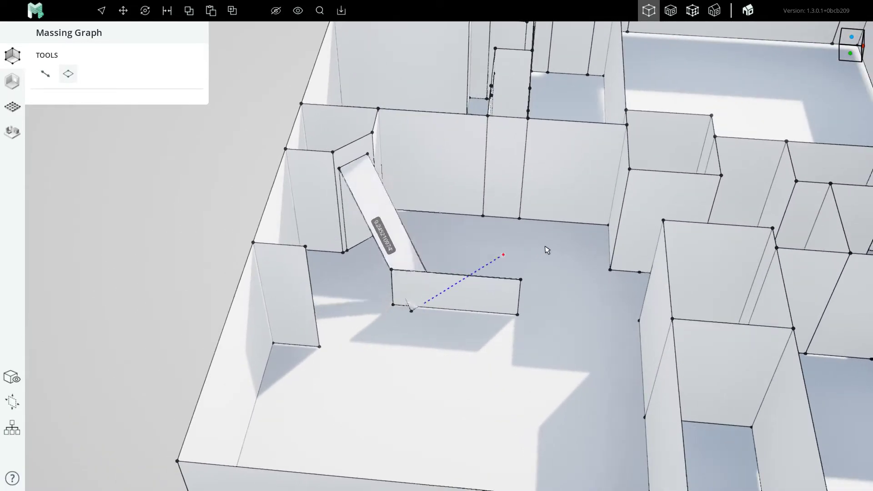
key("Escape")
Raise the missing full-height partition wall between the two small closets beside the hallway.
scroll(551, 197, "up", 3)
middle_click_drag(488, 213, 739, 225)
key("Escape")
scroll(413, 315, "up", 2)
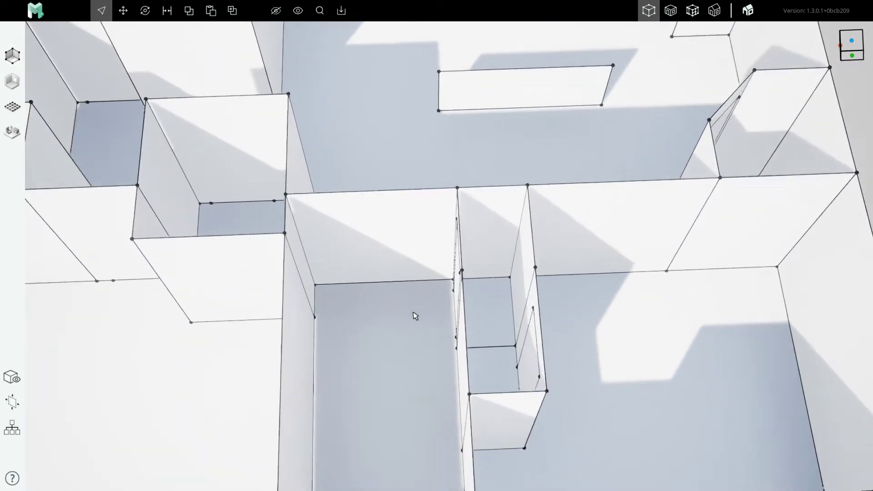
middle_click_drag(470, 312, 400, 250)
scroll(408, 285, "up", 3)
key("r")
left_click(408, 263)
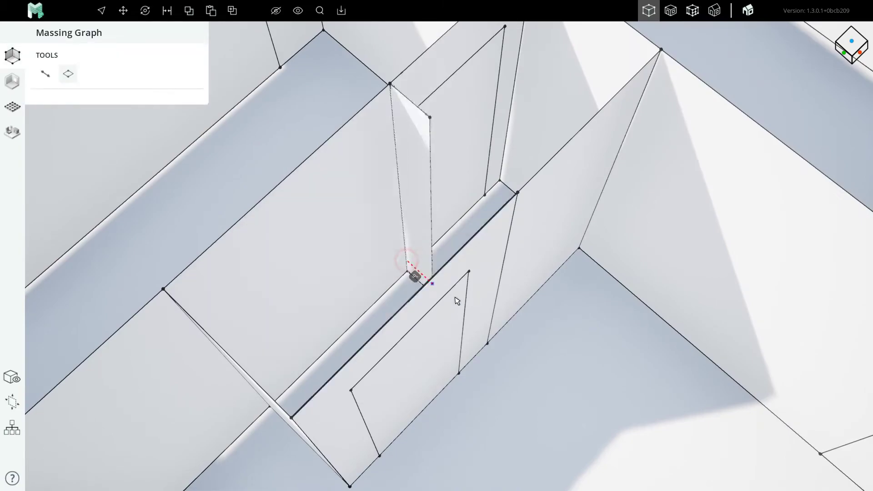
left_click(488, 343)
scroll(446, 283, "down", 4)
key("Escape")
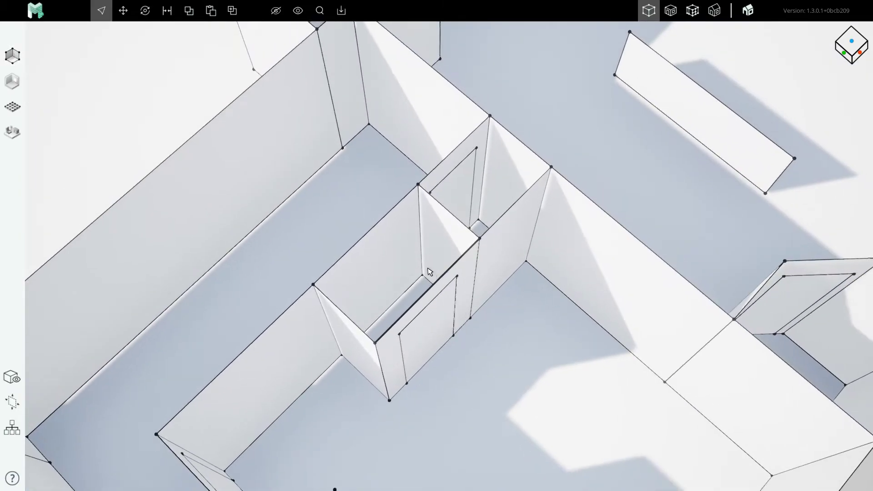
Delete the full-width wall surface closing the hallway where it meets the kitchen area.
middle_click_drag(366, 244, 424, 246)
middle_click_drag(396, 175, 430, 216)
left_click(431, 215)
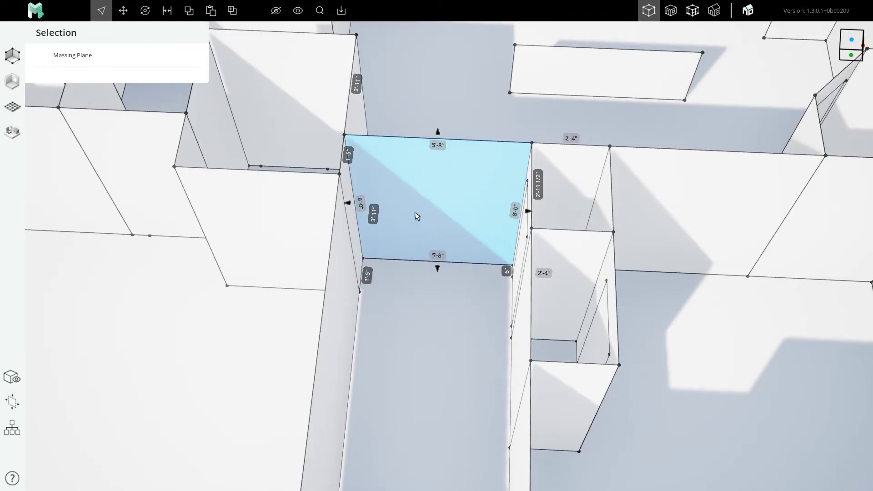
key("Delete")
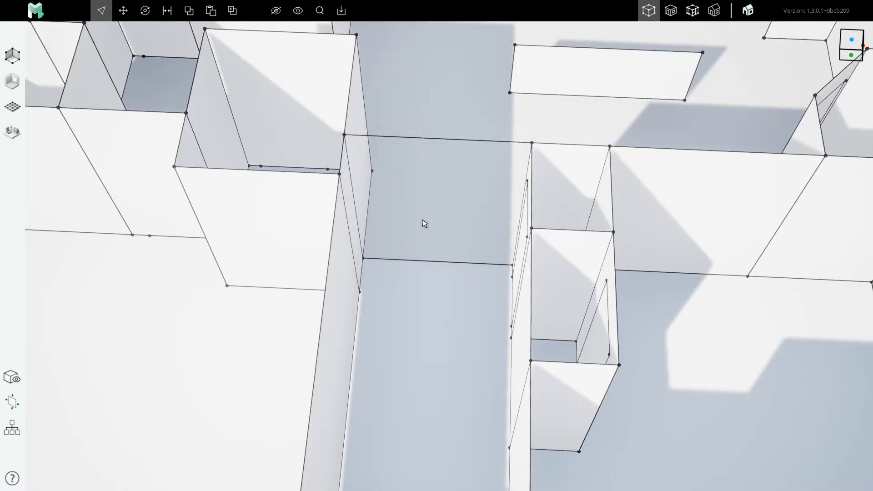
Show the floor plan and add a 6 in wide, 8 ft high wall strip on each side of the hallway opening.
scroll(422, 223, "up", 10)
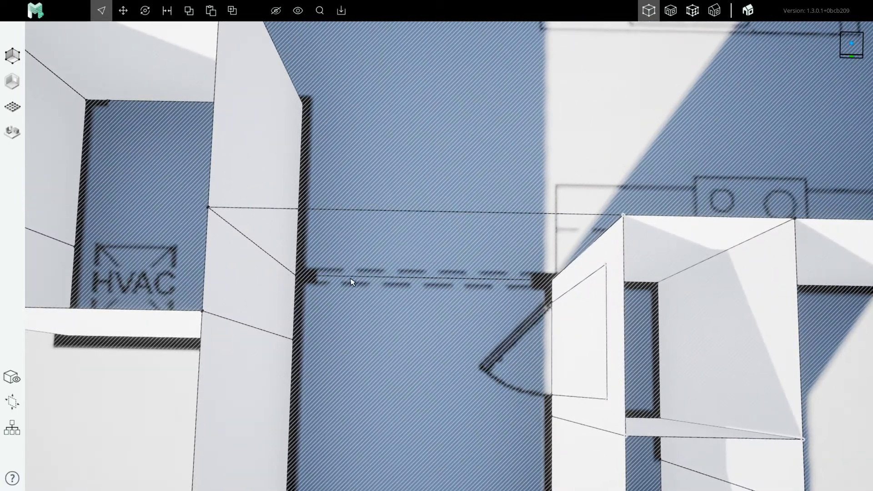
scroll(360, 281, "down", 3)
scroll(371, 280, "up", 3)
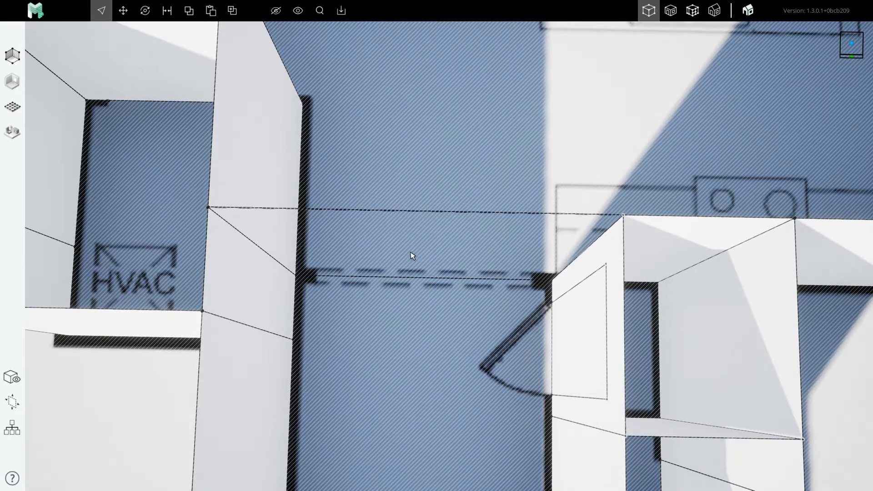
right_click_drag(317, 279, 369, 269)
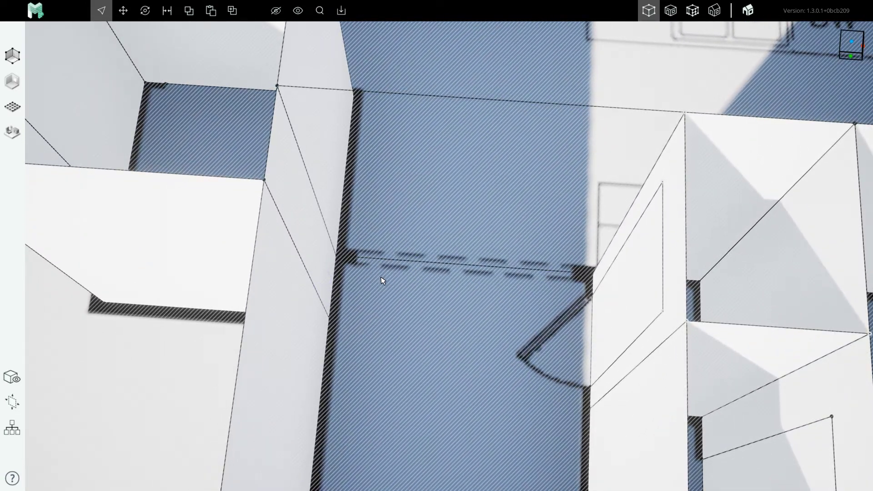
key("r")
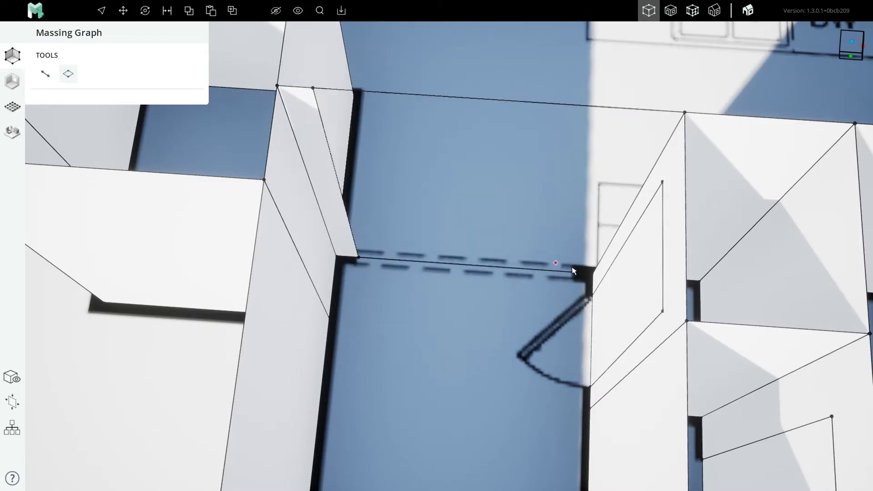
left_click(602, 258)
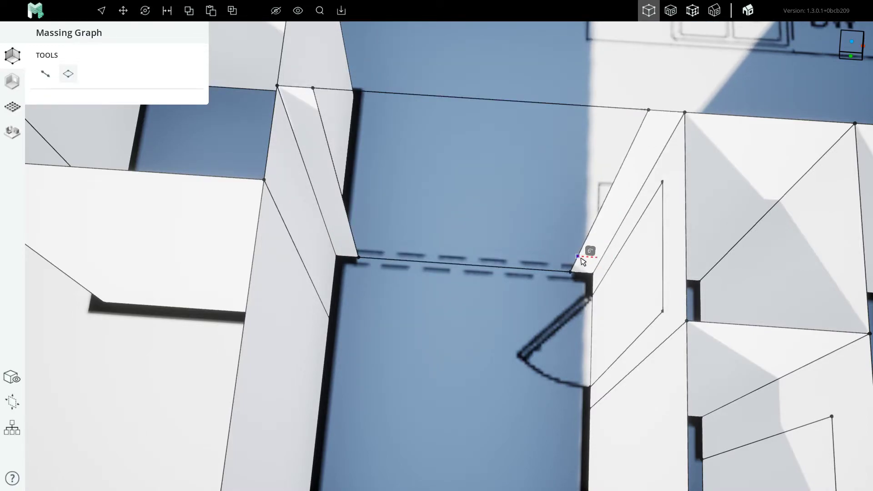
key("Escape")
key("Escape")
scroll(396, 267, "down", 4)
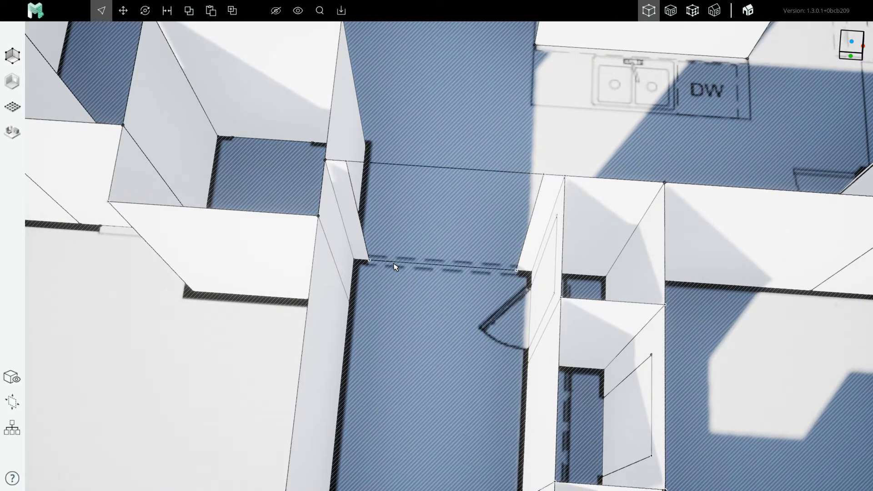
Draw a 4'-8" floor edge across the hallway opening between the bases of the two wall strips.
scroll(431, 264, "up", 1)
left_click(432, 267)
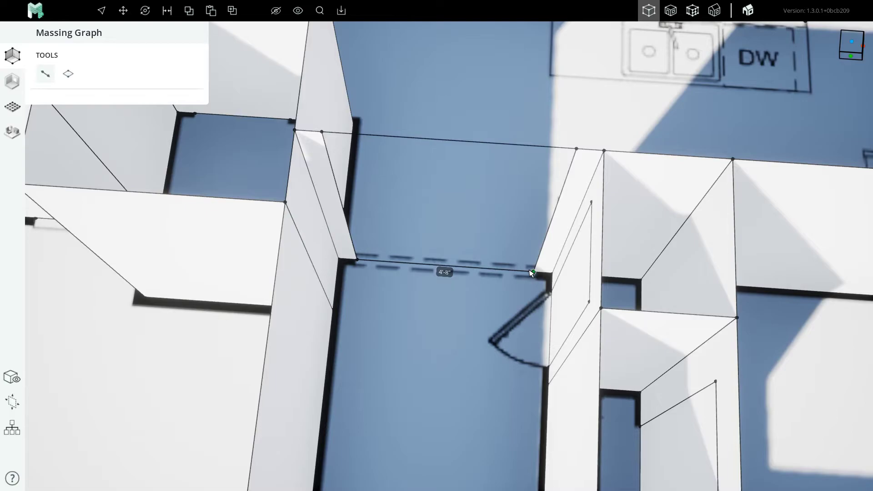
key("Escape")
key("Escape")
scroll(418, 273, "down", 3)
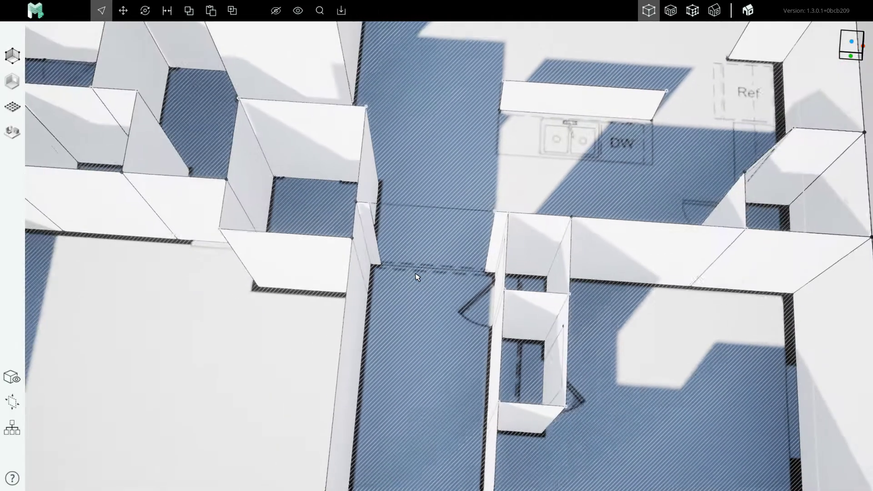
Examine the hallway opening and its upper edge between the two wall strips from several angles.
scroll(423, 251, "up", 2)
right_click_drag(424, 251, 418, 250)
scroll(419, 250, "down", 1)
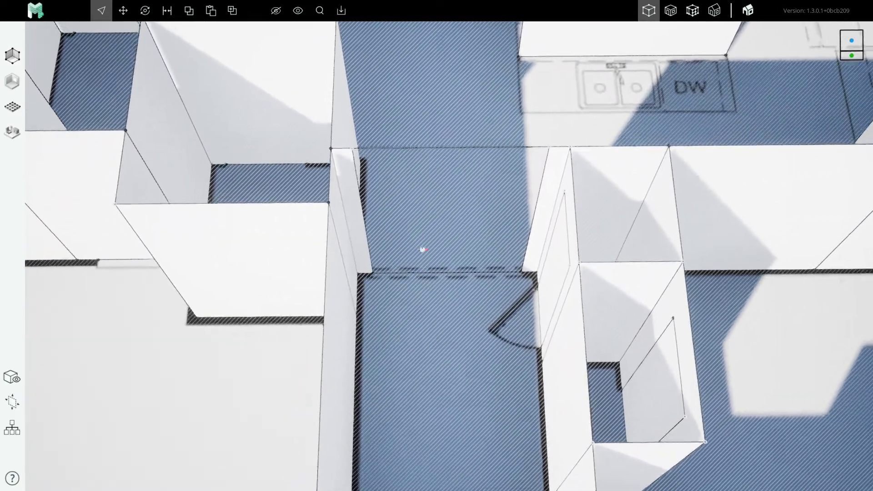
scroll(418, 269, "down", 3)
left_click(440, 192)
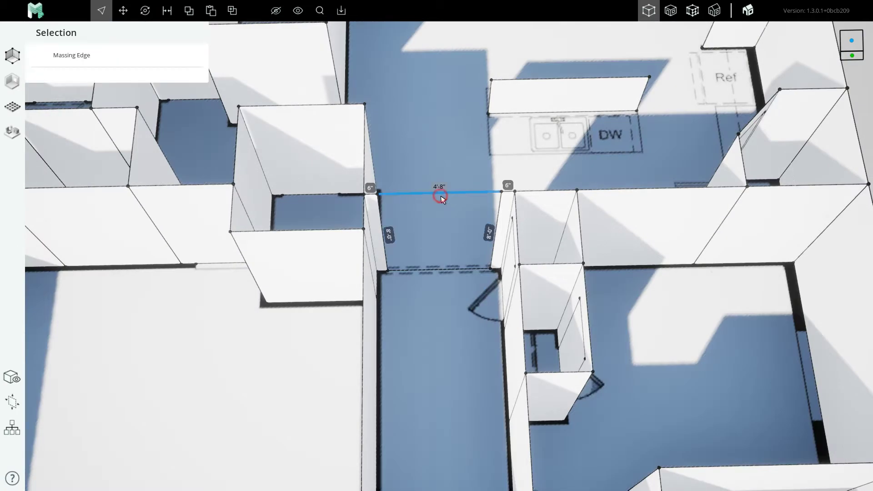
key("Escape")
scroll(412, 290, "down", 2)
scroll(418, 264, "down", 3)
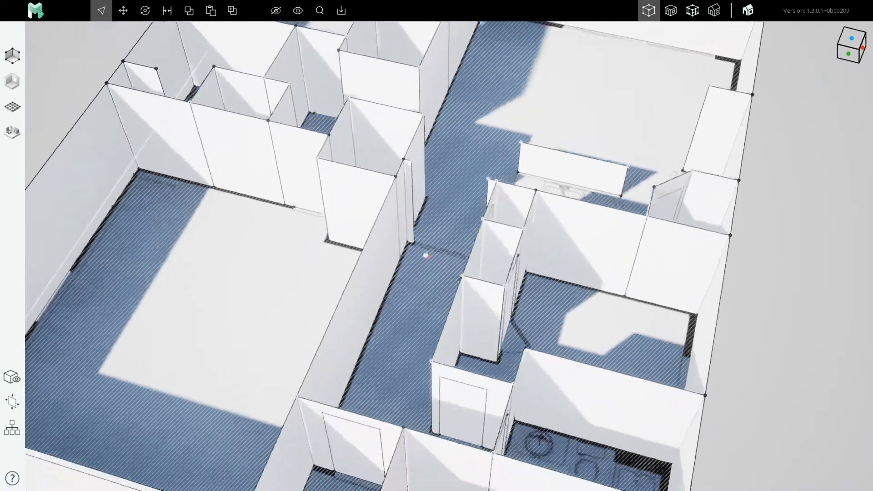
scroll(432, 248, "up", 4)
scroll(484, 255, "up", 5)
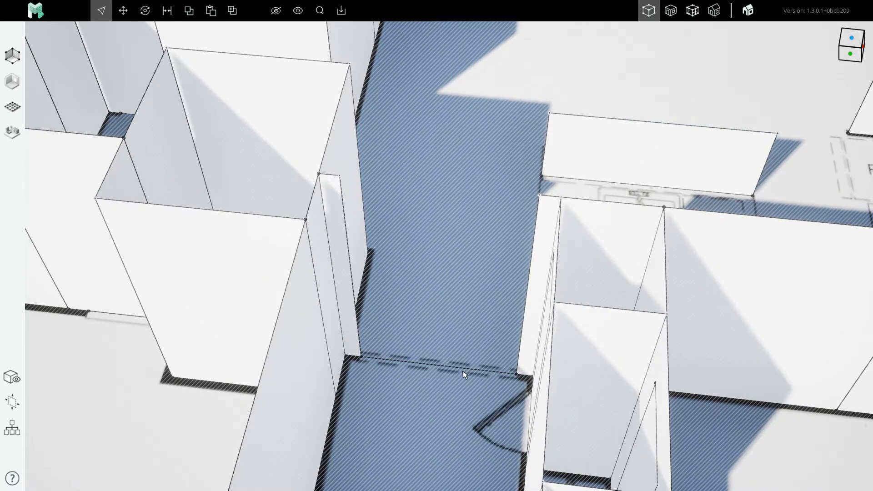
Add a 1 ft high, 4'-8" wide header rectangle between the tops of the two wall strips.
key("l")
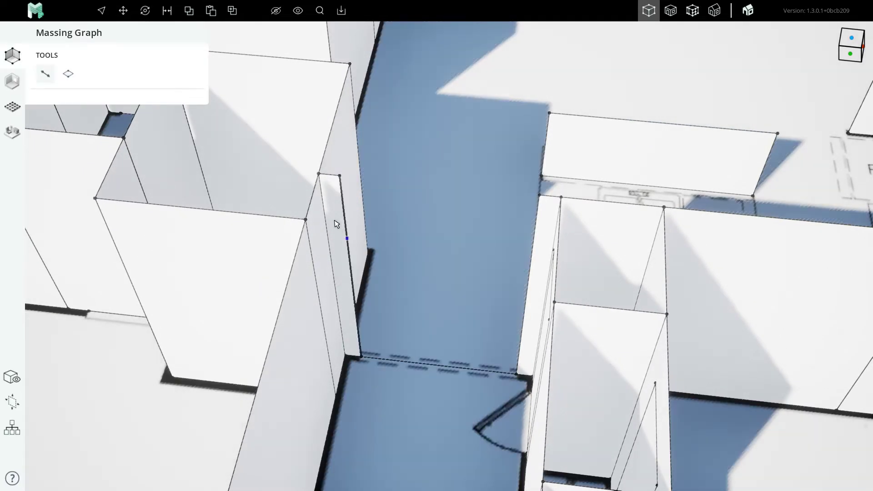
key("Escape")
key("Escape")
key("r")
left_click(339, 190)
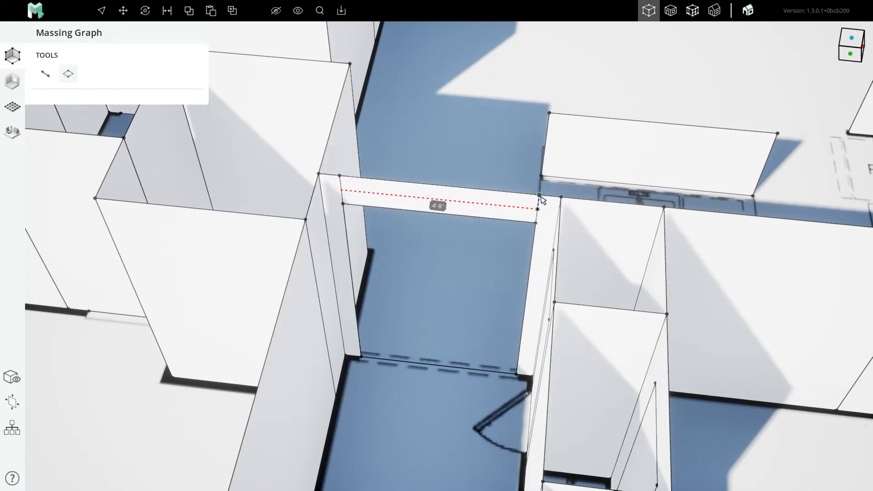
key("Escape")
key("Escape")
Delete the short vertical edges separating the header from the wall strips on both sides of the hallway opening.
right_click_drag(497, 214, 499, 225)
scroll(502, 208, "up", 4)
left_click(501, 205)
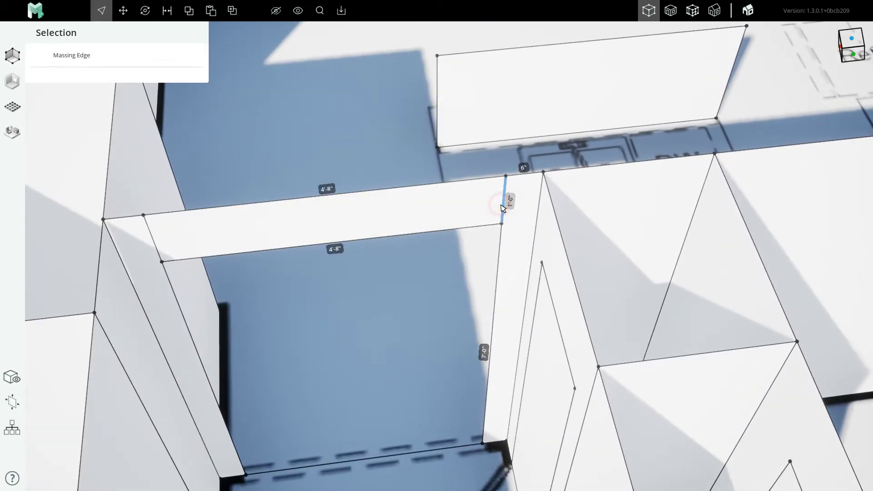
key("Escape")
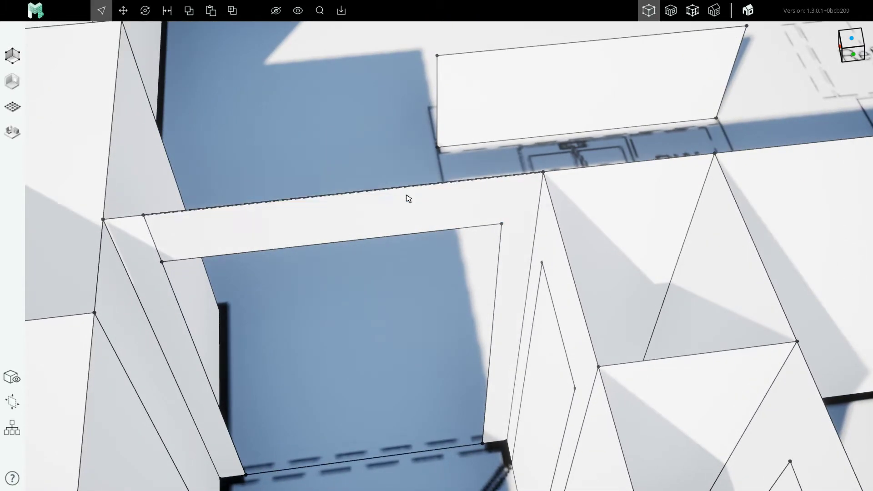
scroll(513, 207, "down", 3)
left_click(269, 232)
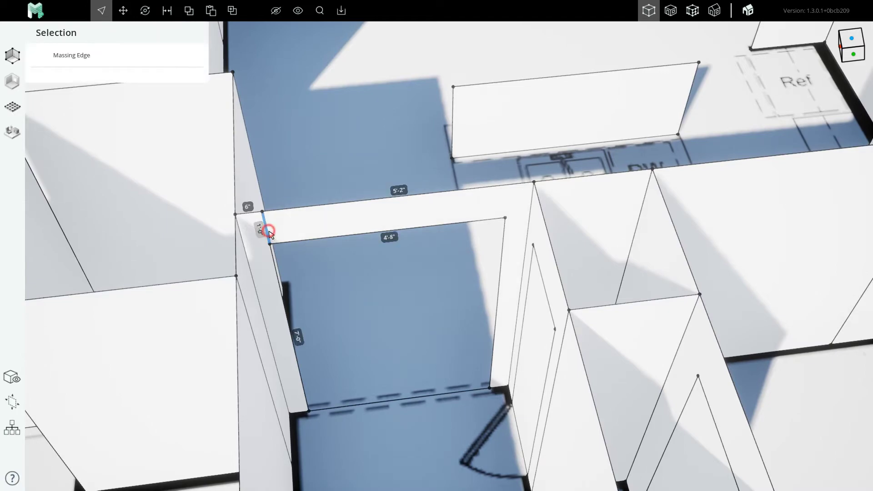
key("Escape")
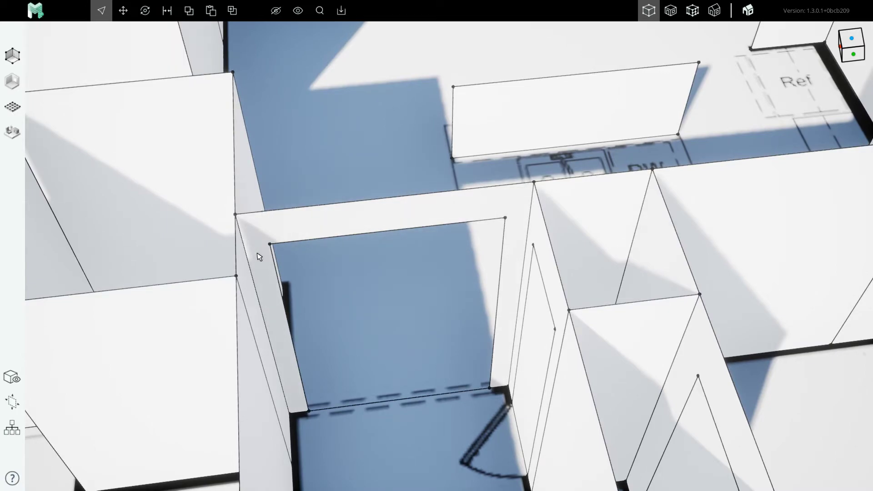
Check that the header and side strips select as one wall surface, and remove the floor plan drawing from view.
left_click(257, 255)
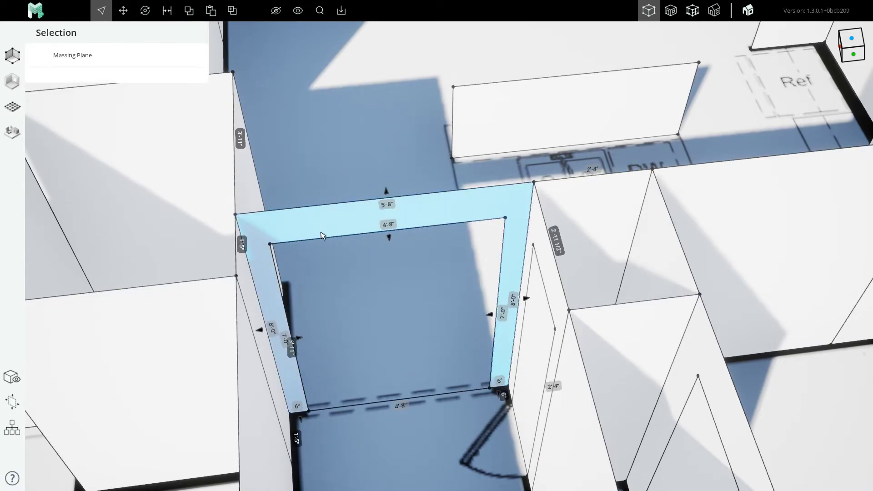
scroll(496, 223, "down", 4)
mouse_move(496, 223)
middle_mouse_down()
mouse_move(424, 221)
mouse_move(443, 225)
middle_mouse_up()
scroll(424, 219, "down", 4)
key("Escape")
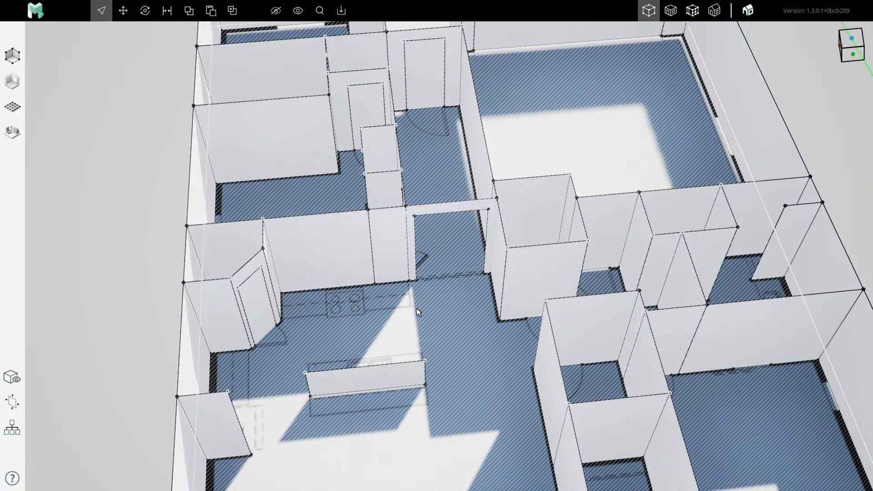
left_click(419, 312)
key("Delete")
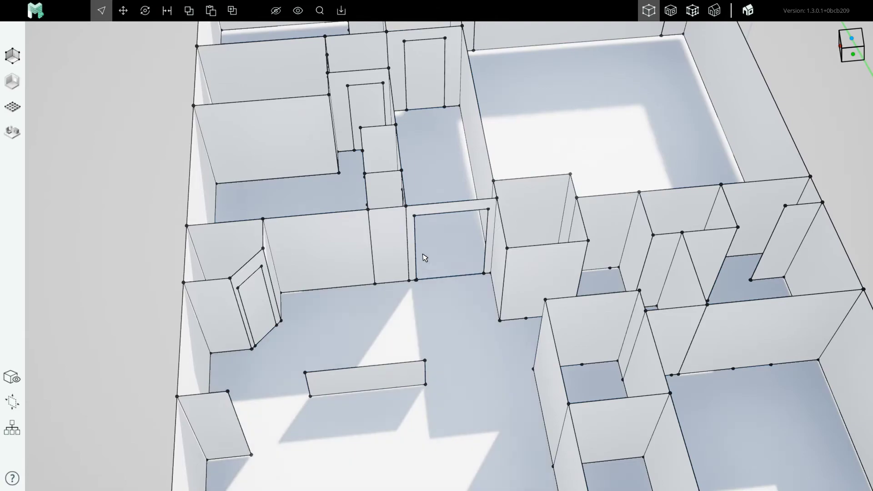
Raise a door rectangle from the traced opening on the closet wall next to the framed hallway opening.
scroll(425, 257, "down", 5)
middle_click_drag(425, 257, 560, 261)
middle_click_drag(478, 291, 485, 241)
scroll(485, 241, "up", 10)
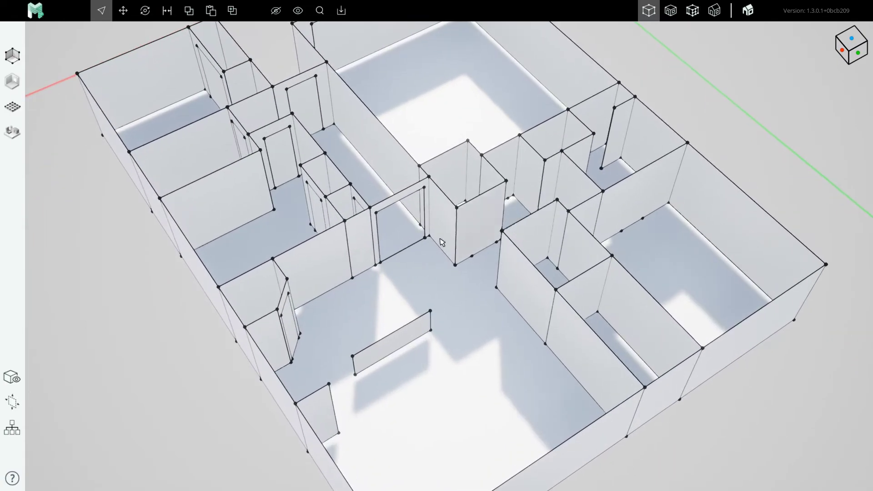
middle_click_drag(530, 214, 534, 200)
scroll(534, 184, "up", 4)
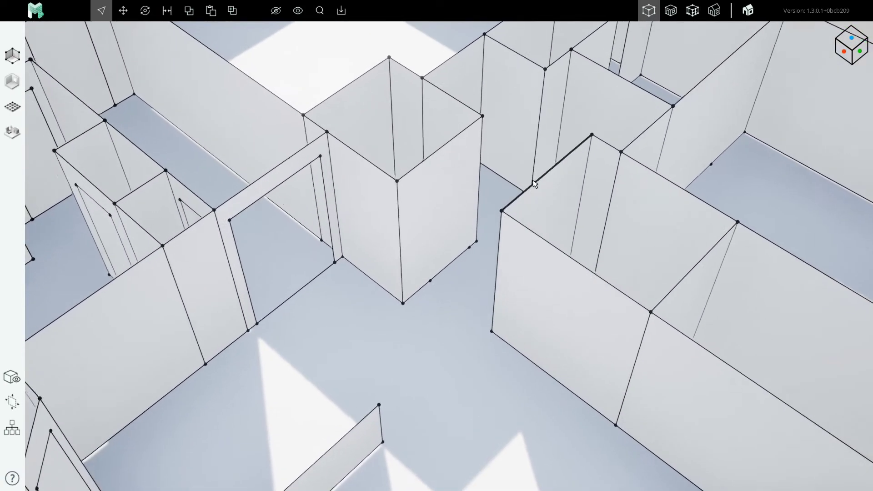
key("r")
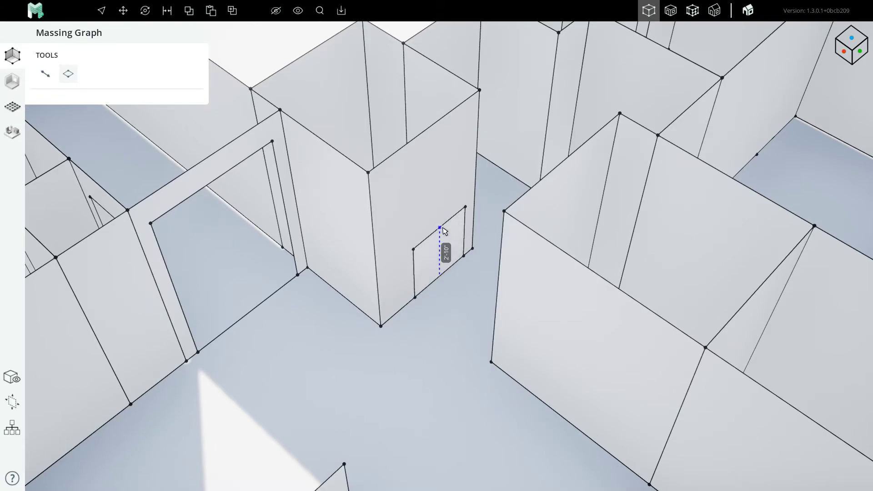
key("Return")
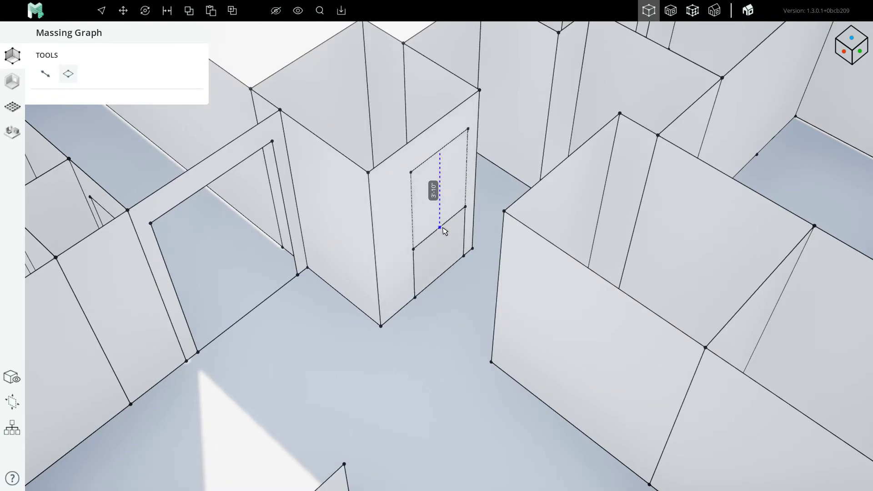
Raise door rectangles on the adjacent bedroom entry wall and the small bathroom closet wall, matching the previous door's height.
scroll(442, 232, "down", 5)
middle_click_drag(541, 200, 468, 201)
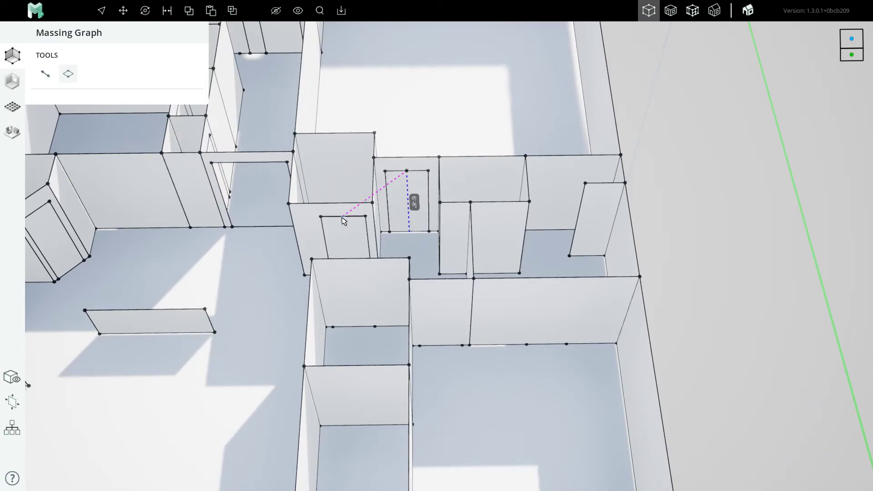
middle_click_drag(495, 250, 438, 247)
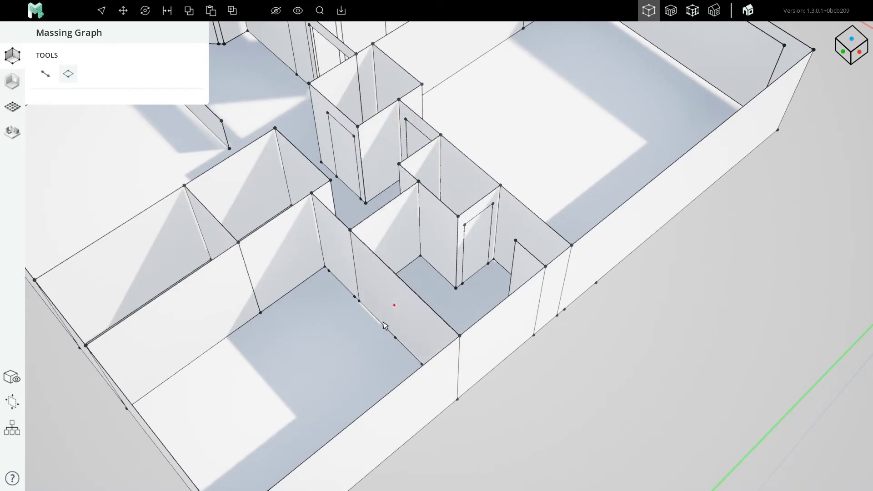
Raise a door rectangle from the traced opening on the bedroom entry wall, matching the height of a neighbouring door.
middle_click_drag(408, 345, 429, 279)
left_click(439, 282)
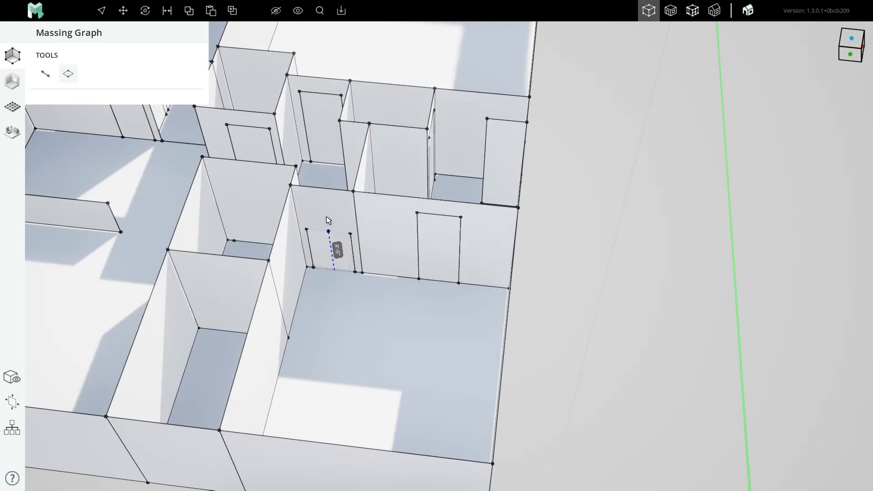
left_click(321, 95)
middle_click_drag(271, 198, 357, 265)
key("Escape")
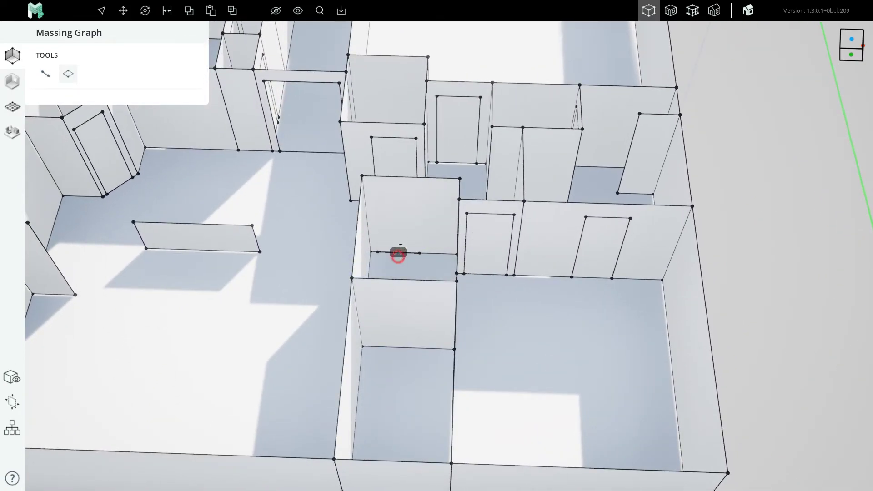
Raise a 6'-8" door rectangle from the traced opening on the laundry room wall, aligned with the door top on the wall behind.
scroll(400, 248, "up", 3)
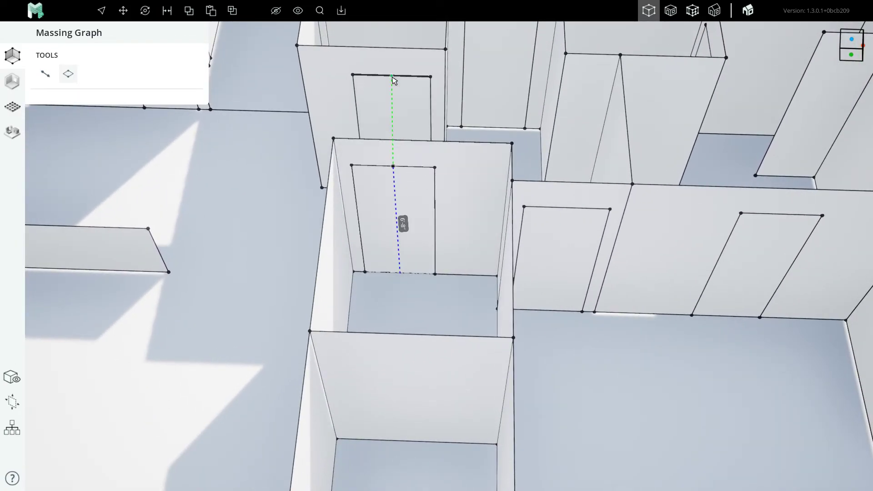
scroll(391, 78, "down", 2)
right_click_drag(443, 224, 335, 278)
key("Escape")
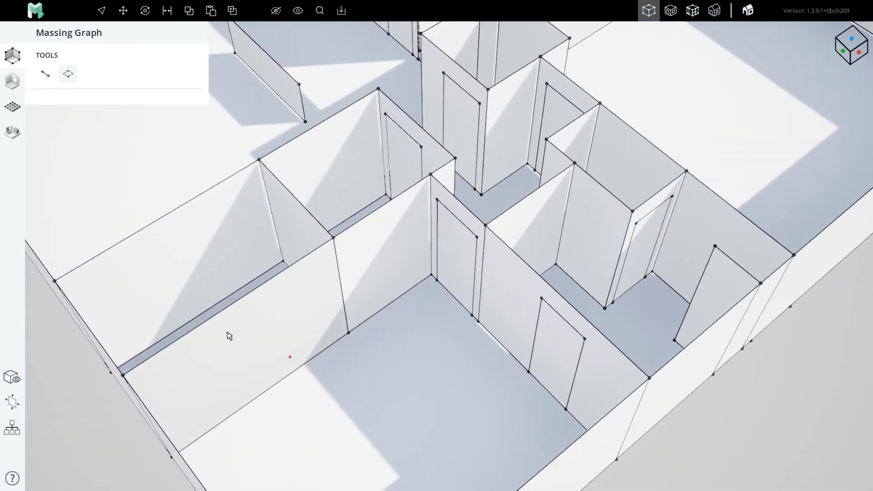
Show the floor plan drawing again and outline a 6'-8" door with lines on the walk-in closet wall at the plan's door opening.
mouse_move(228, 334)
right_mouse_down()
mouse_move(435, 271)
mouse_move(343, 328)
mouse_move(485, 316)
mouse_move(478, 313)
right_mouse_up()
middle_click_drag(476, 311, 392, 264)
right_click_drag(393, 264, 423, 243)
key("Escape")
scroll(425, 244, "up", 2)
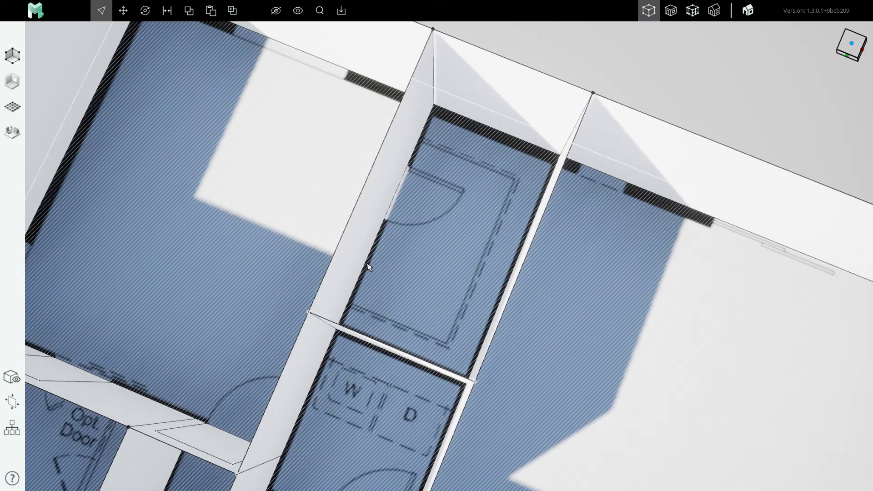
scroll(404, 158, "up", 3)
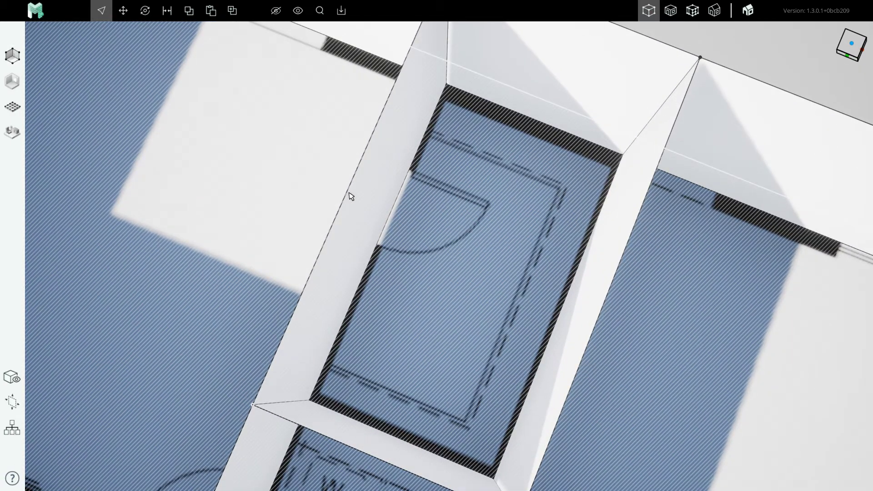
scroll(349, 193, "down", 2)
key("l")
scroll(448, 133, "up", 2)
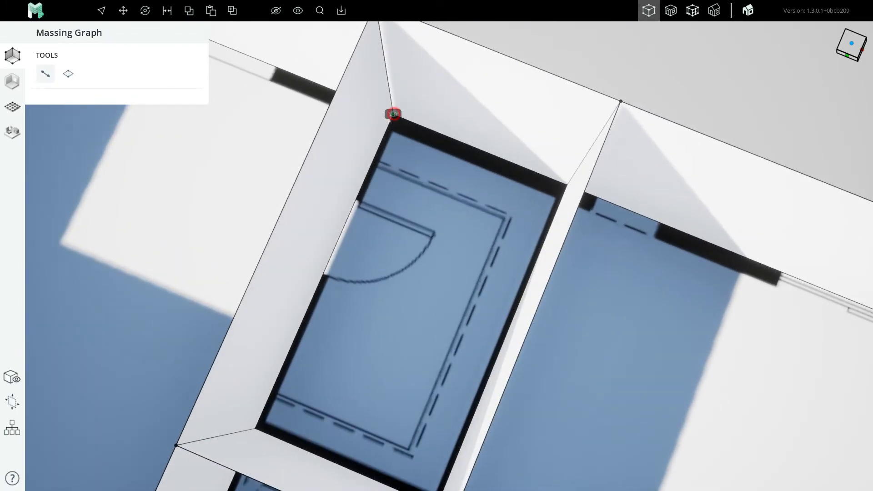
left_click(393, 114)
right_click_drag(325, 275, 436, 245)
middle_click_drag(436, 176, 432, 212)
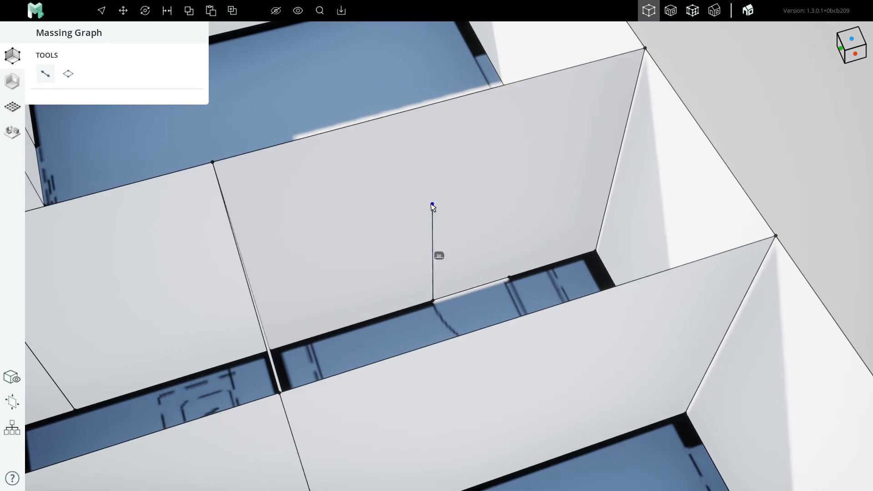
left_click(432, 145)
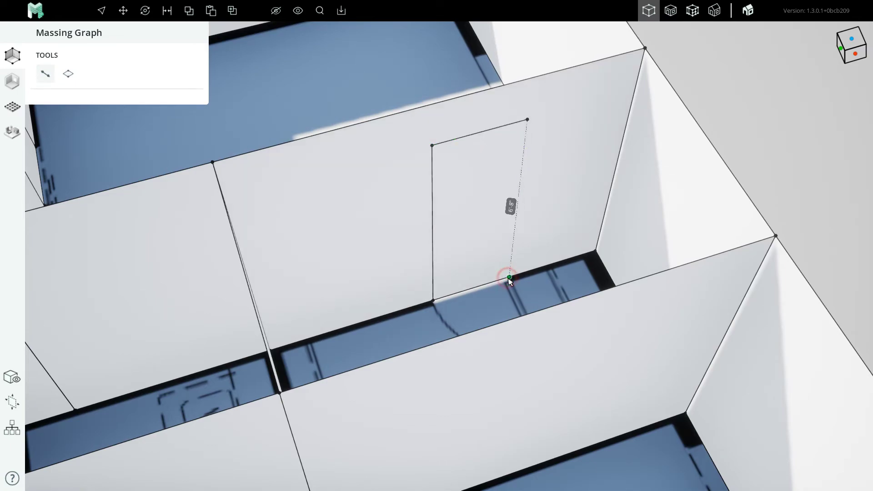
scroll(455, 268, "down", 5)
key("Escape")
Check that the new closet door, its surrounding wall and the laundry room door select as separate surfaces.
left_click(459, 242)
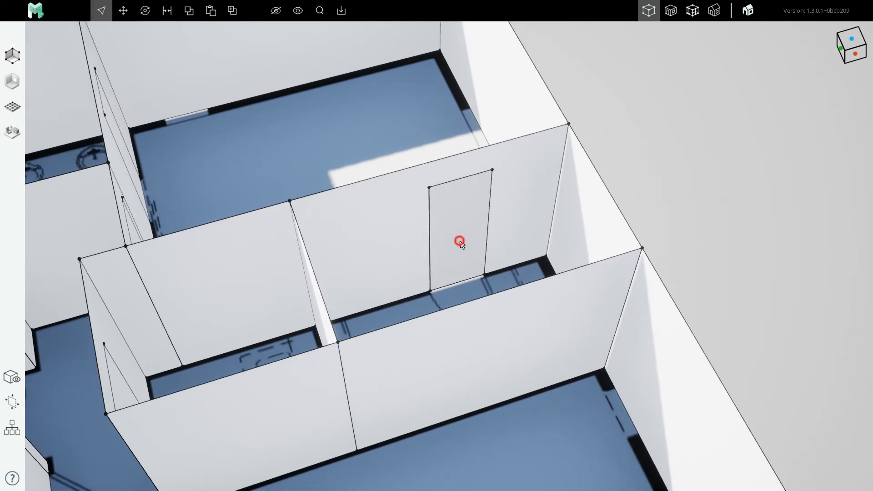
left_click(398, 238)
scroll(392, 223, "down", 1)
scroll(392, 222, "down", 5)
right_click_drag(392, 223, 509, 222)
right_click_drag(566, 259, 571, 264)
middle_click_drag(571, 263, 384, 261)
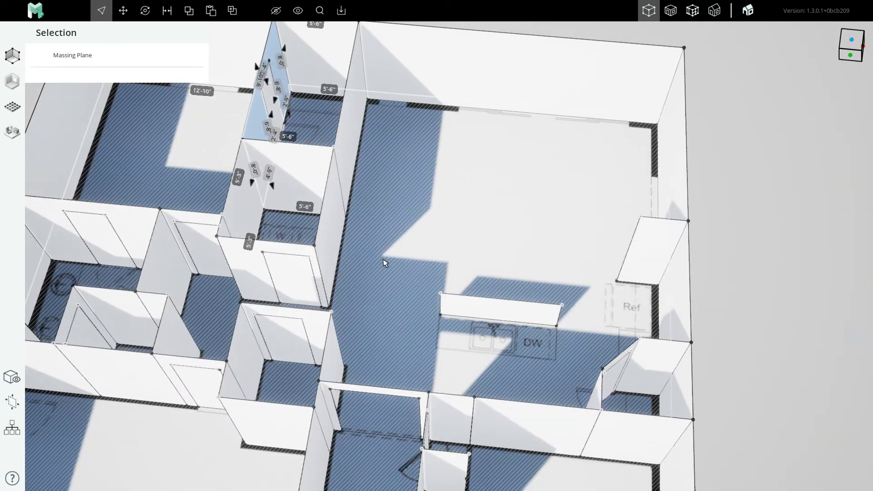
scroll(273, 274, "up", 5)
left_click(318, 295)
scroll(435, 214, "down", 10)
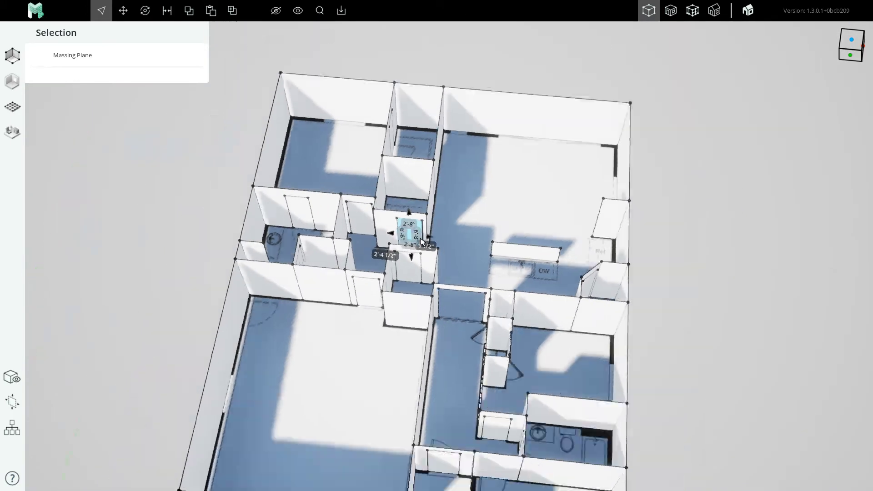
left_click(156, 328)
Raise a door rectangle from the traced opening on the garage's exterior side wall, near the bathroom corner.
right_click_drag(358, 337, 294, 293)
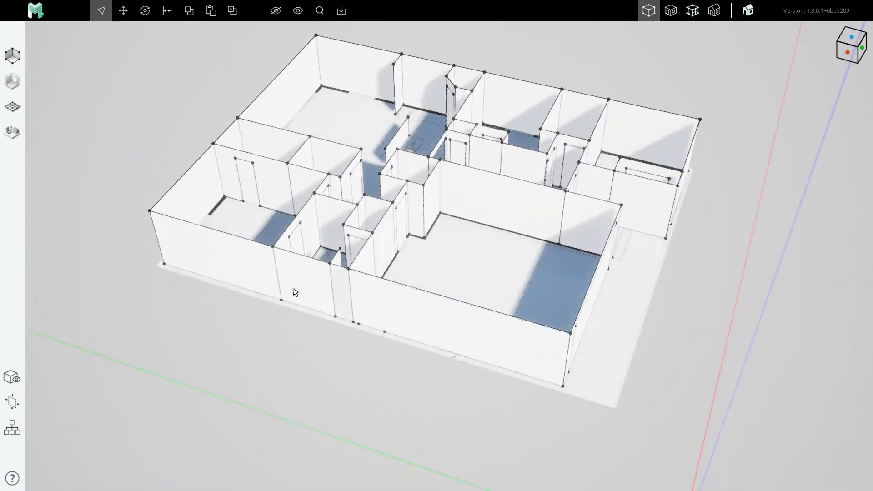
scroll(409, 335, "up", 8)
key("r")
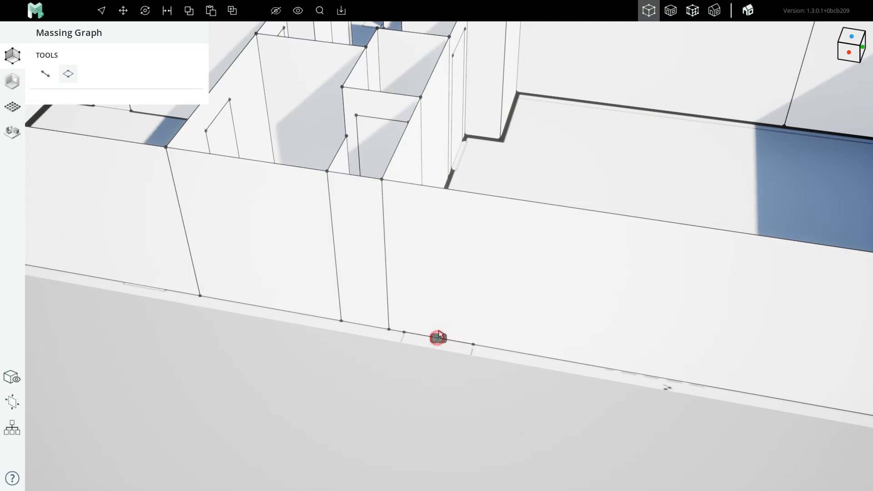
left_click(438, 338)
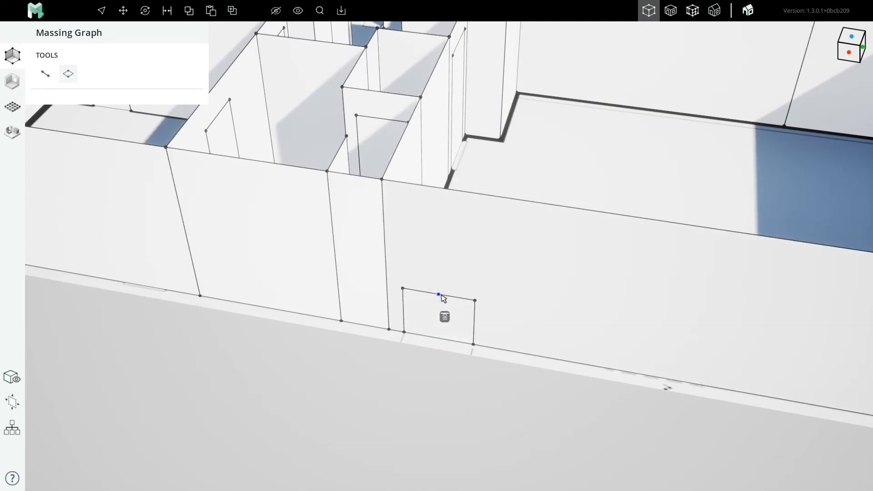
left_click(441, 296)
key("Escape")
key("Escape")
Raise a door rectangle from the traced opening on the front bedroom's entry wall, over the plan's door swing.
scroll(291, 281, "down", 5)
right_click_drag(484, 235, 430, 246)
middle_click_drag(553, 256, 452, 265)
right_click_drag(452, 265, 409, 266)
scroll(509, 287, "up", 6)
key("r")
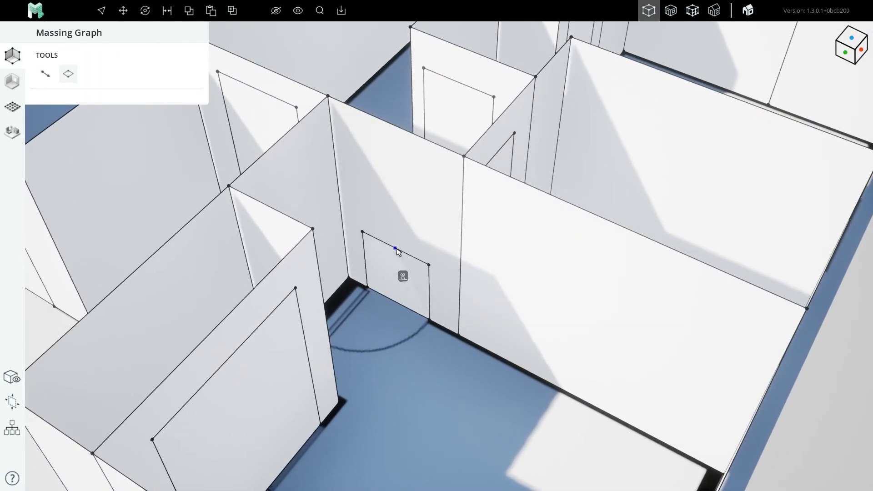
scroll(440, 347, "down", 10)
key("Escape")
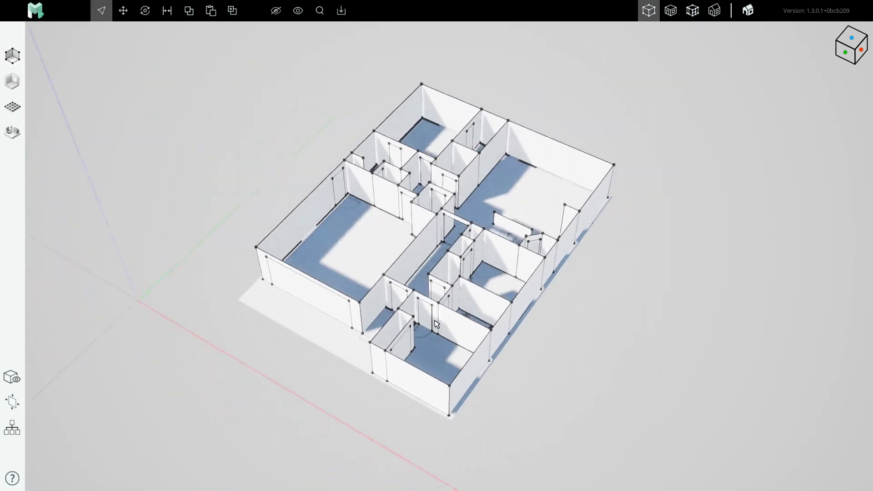
Examine the whole massing model from several angles to review the walls, doors and cased openings.
scroll(451, 242, "up", 4)
right_click_drag(437, 248, 588, 251)
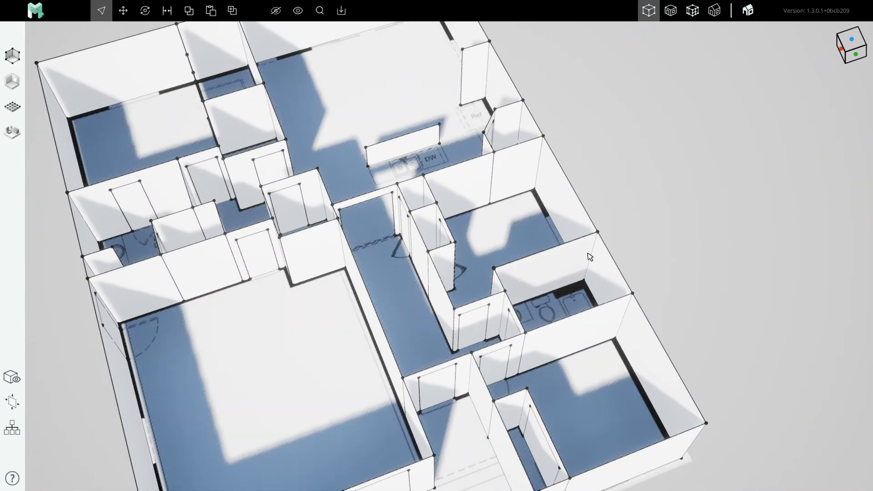
scroll(612, 243, "down", 4)
middle_click_drag(517, 286, 400, 236)
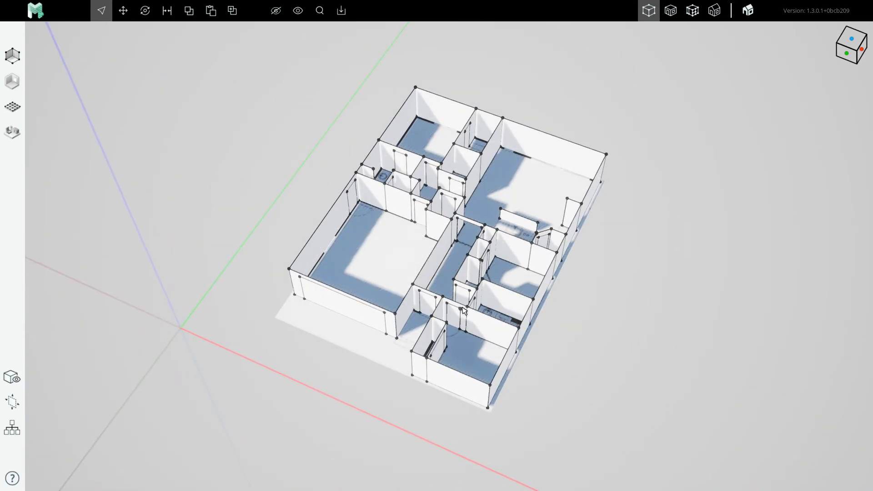
scroll(464, 310, "up", 3)
scroll(409, 287, "down", 4)
scroll(360, 263, "up", 5)
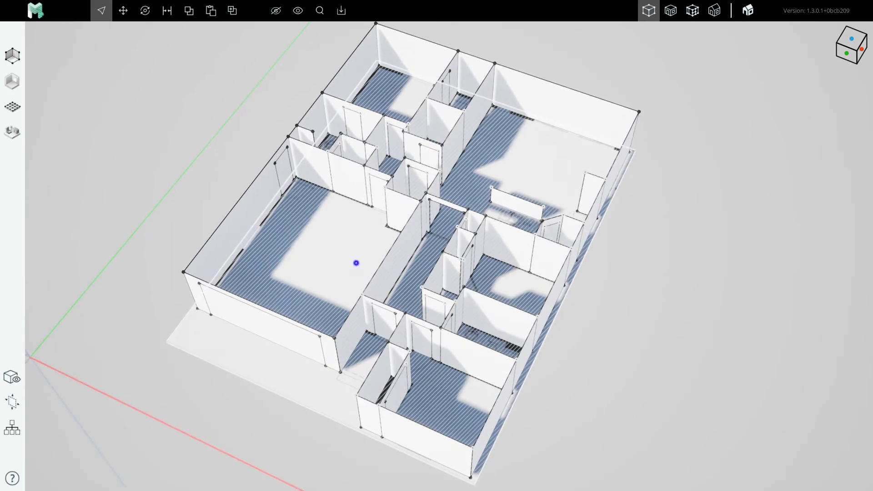
scroll(376, 264, "down", 3)
scroll(388, 296, "up", 4)
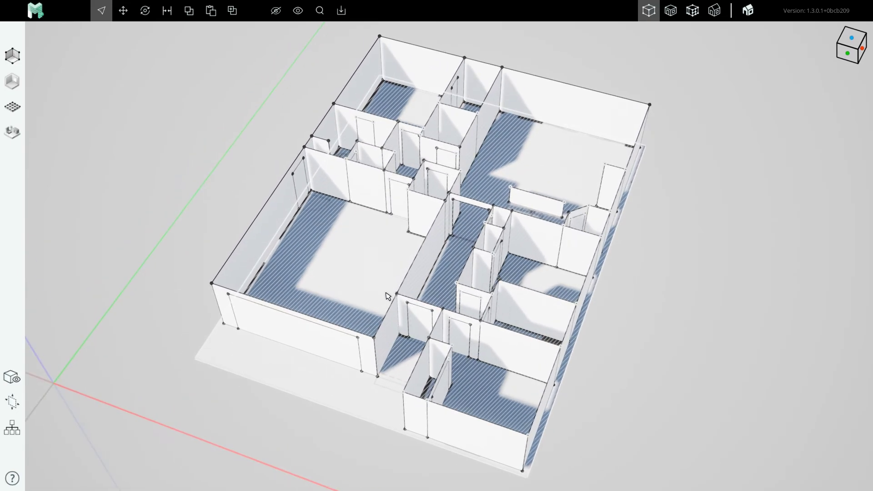
scroll(387, 273, "down", 4)
scroll(383, 290, "up", 2)
middle_click_drag(382, 288, 434, 264)
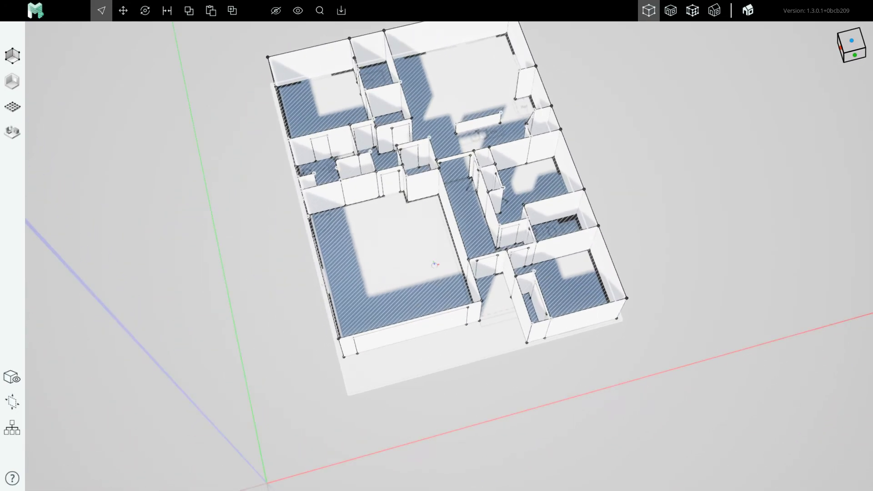
right_click_drag(435, 265, 439, 258)
middle_click_drag(449, 241, 396, 290)
right_click_drag(387, 287, 415, 254)
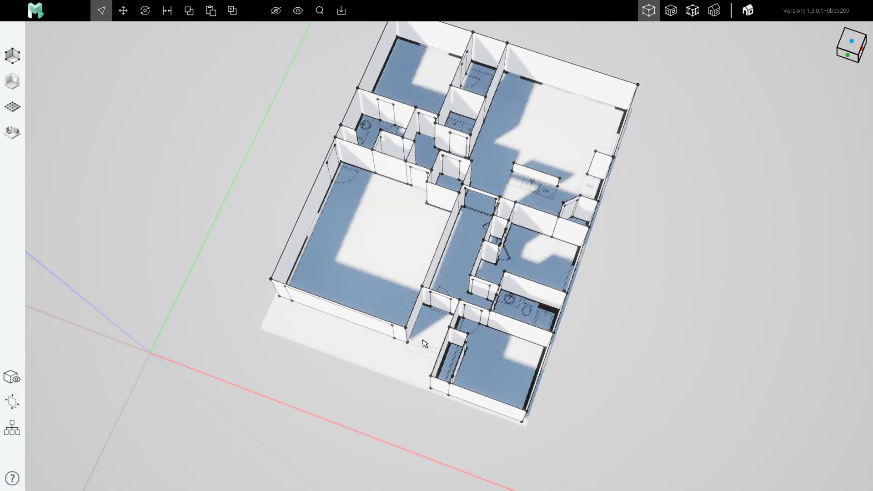
right_click_drag(422, 340, 436, 304)
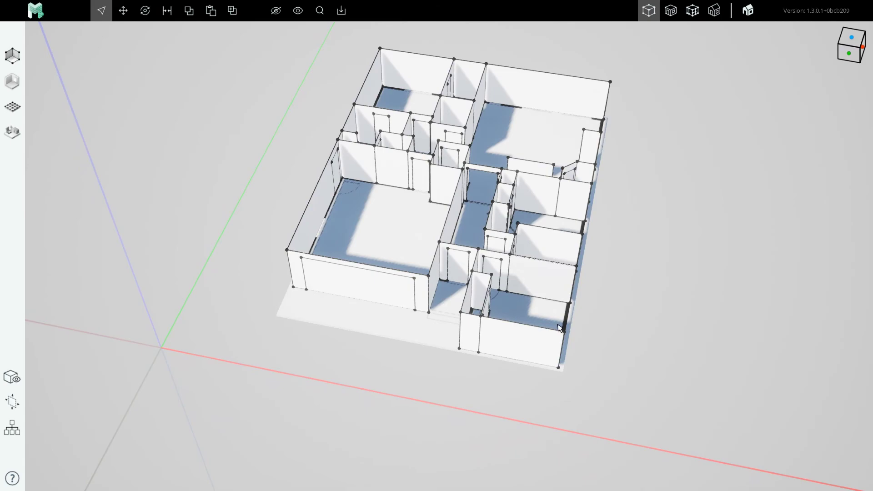
scroll(516, 294, "up", 3)
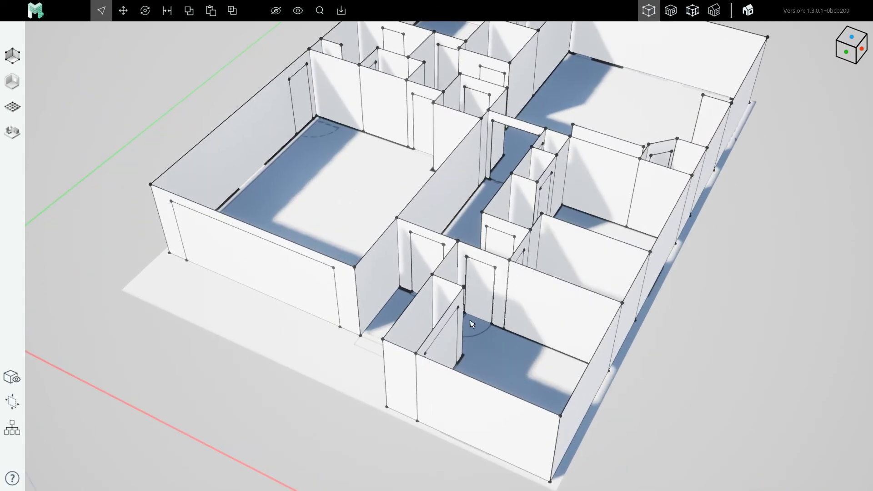
scroll(472, 324, "down", 5)
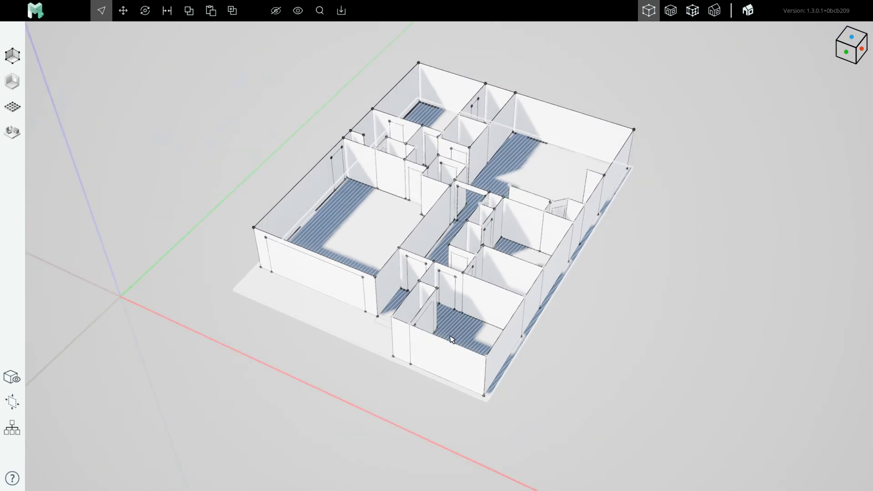
middle_click_drag(374, 248, 351, 269)
right_click_drag(436, 258, 514, 278)
mouse_move(345, 273)
middle_mouse_down()
mouse_move(456, 280)
mouse_move(429, 239)
mouse_move(419, 250)
mouse_move(424, 263)
mouse_move(436, 252)
middle_mouse_up()
scroll(456, 279, "up", 6)
scroll(424, 263, "down", 6)
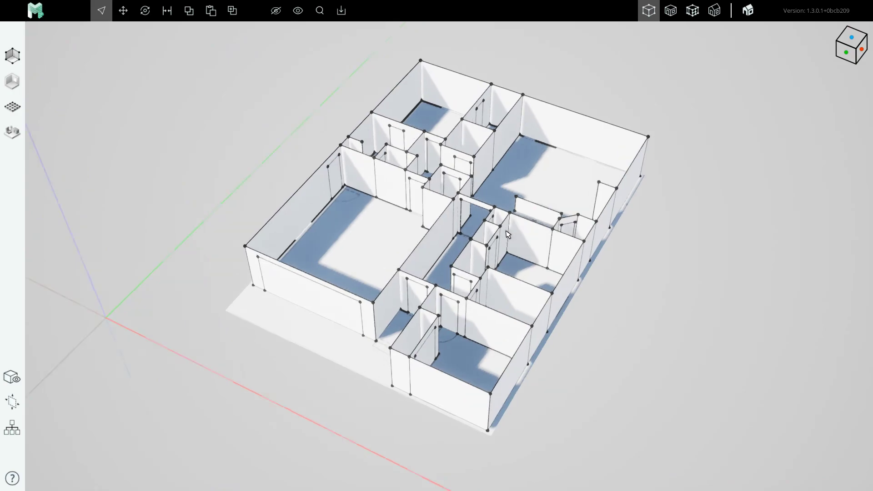